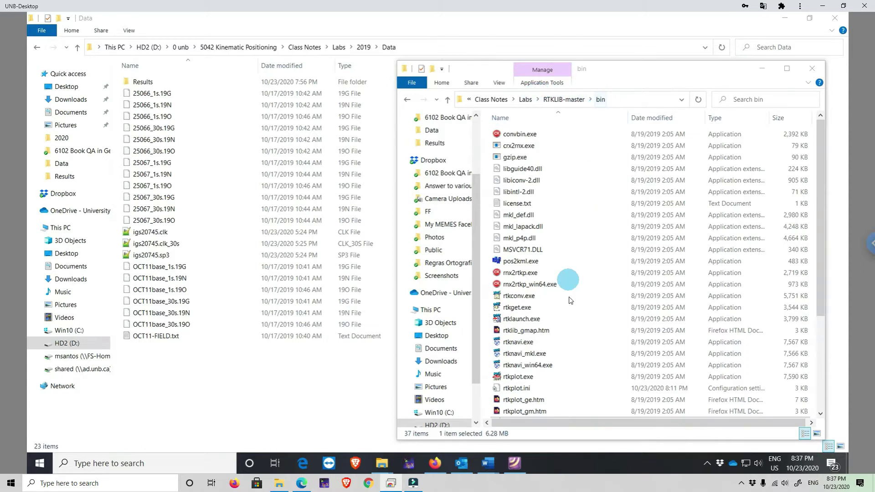
Launch rtkpost.exe from the RTKLIB-master bin folder.
scroll(520, 392, down, 2)
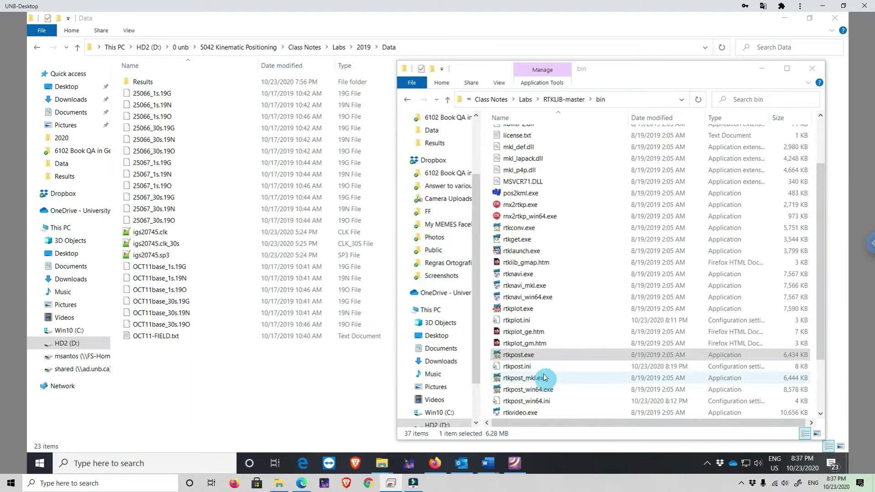
scroll(531, 358, down, 1)
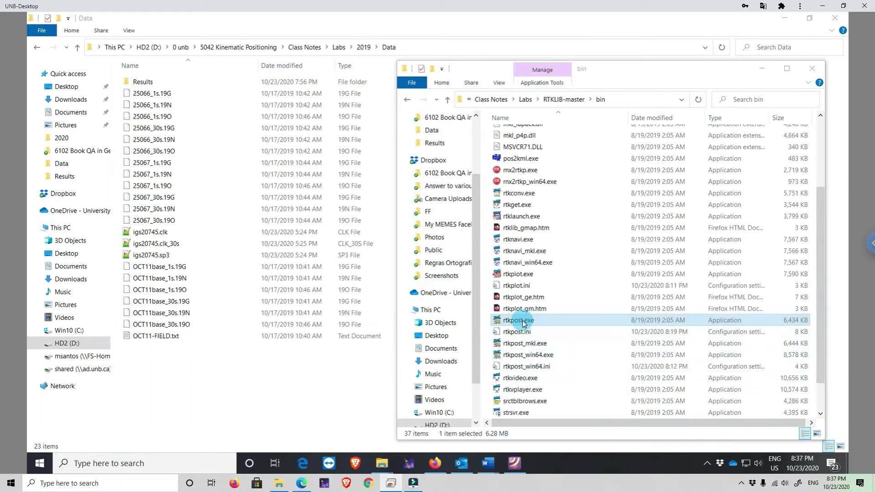
double_click(537, 321)
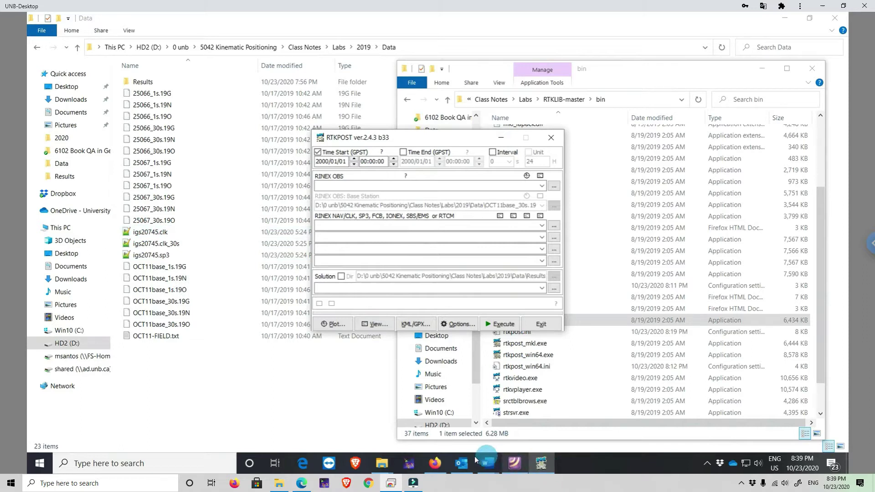
Switch to the web browser and look up the GPS week of October 11, 2019 in the National Geodetic Survey GPS calendar.
click(302, 487)
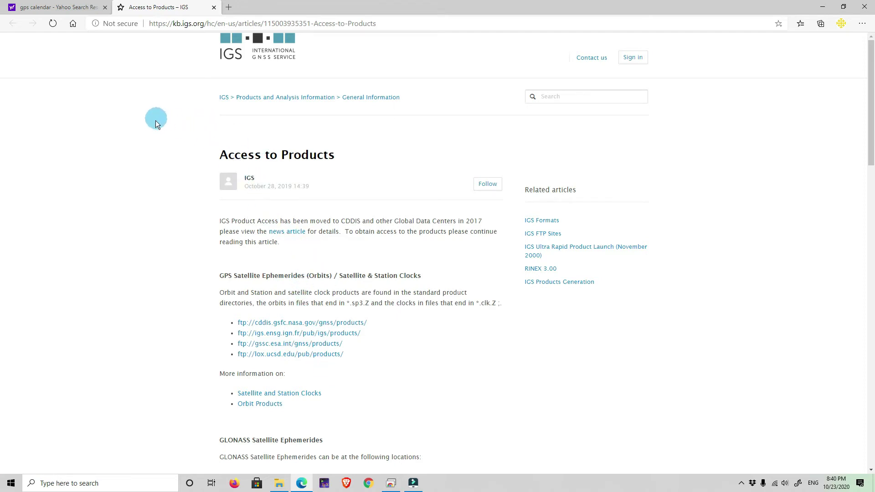
click(54, 8)
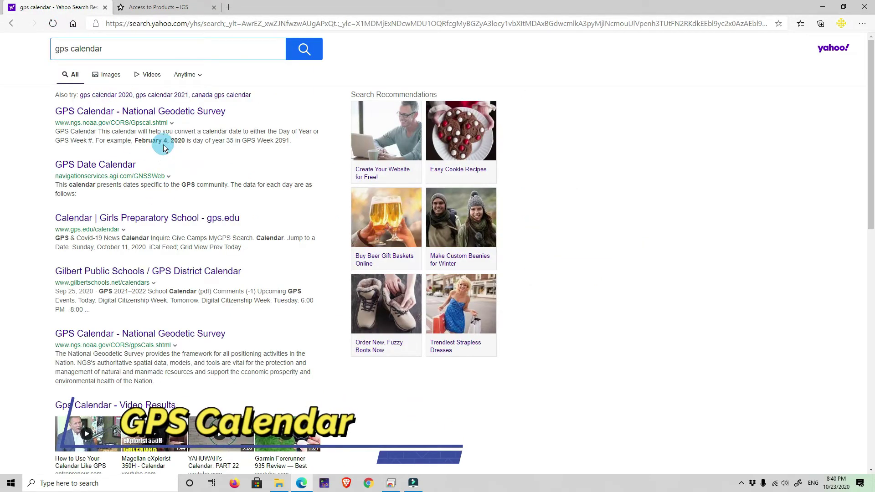
click(142, 113)
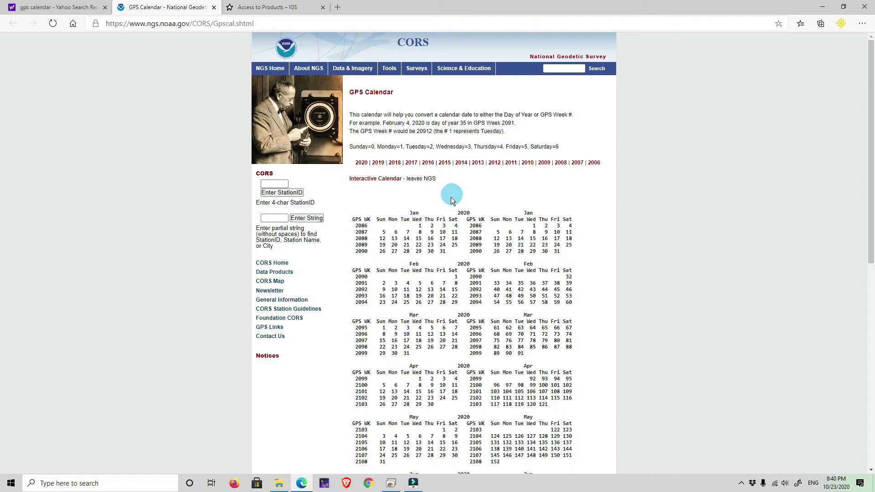
click(377, 164)
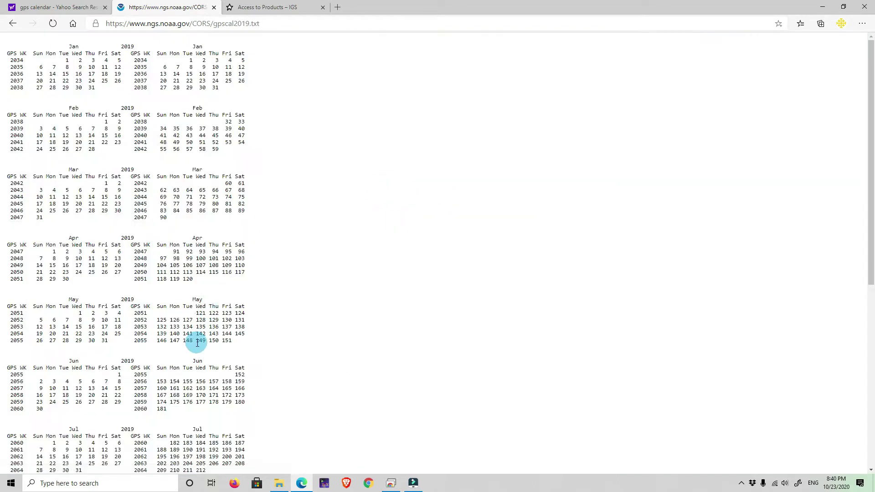
scroll(196, 343, down, 7)
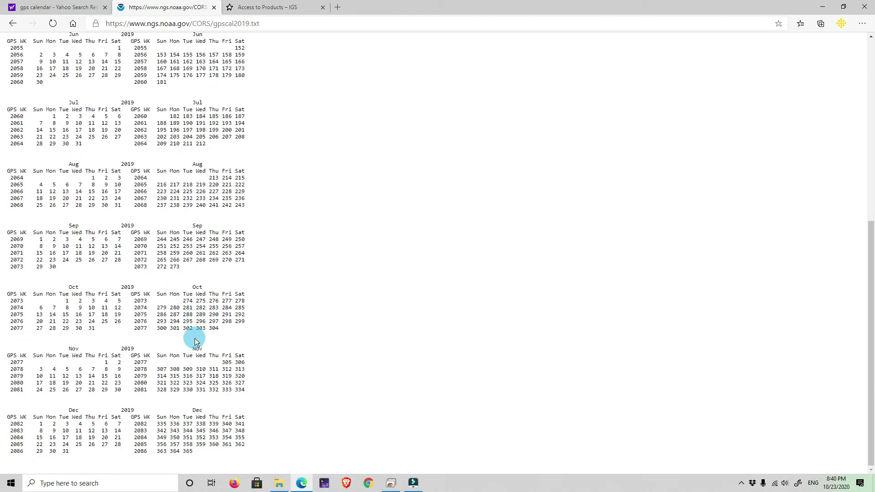
double_click(104, 308)
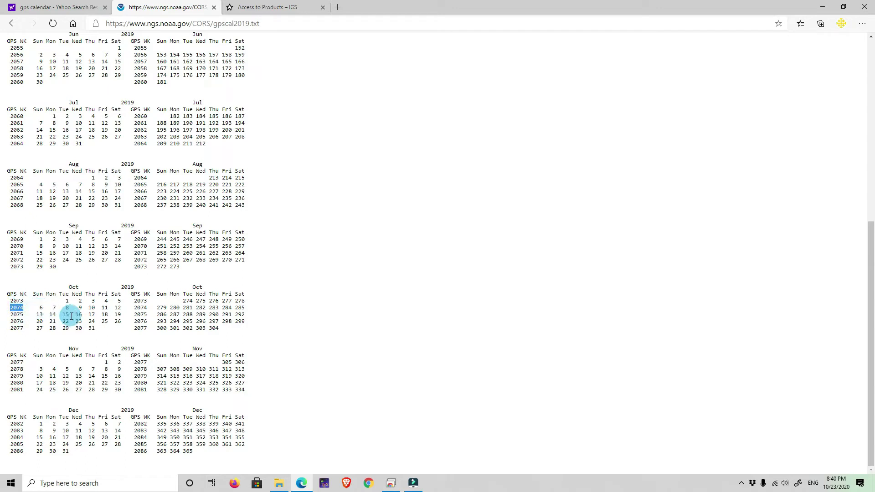
Switch back to RTKPOST and load OCT11base_1s.19O as the RINEX OBS rover file.
key(alt+Tab)
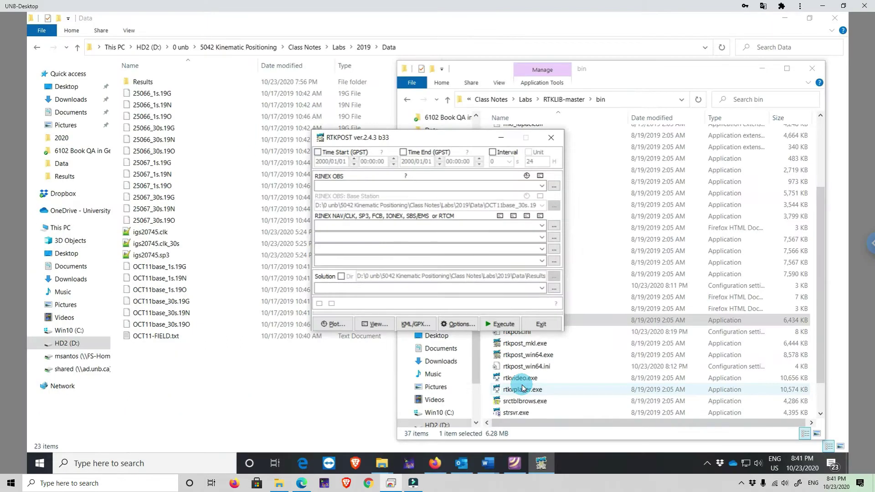
click(554, 187)
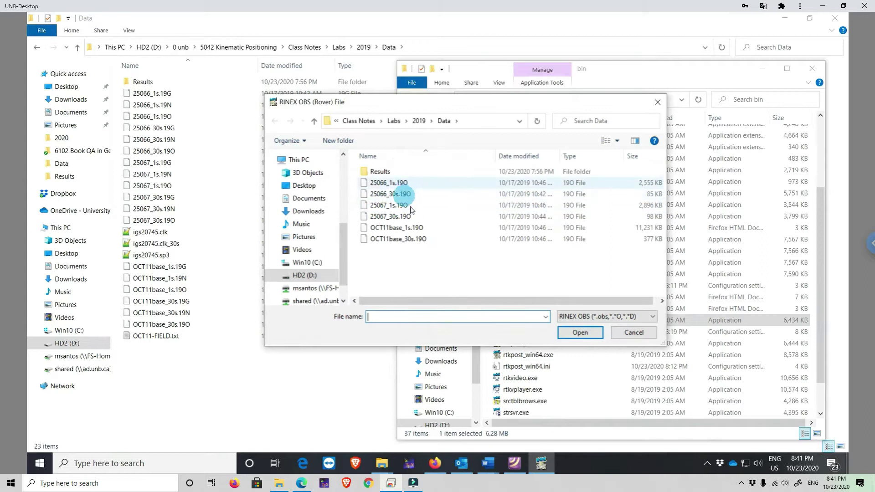
click(397, 230)
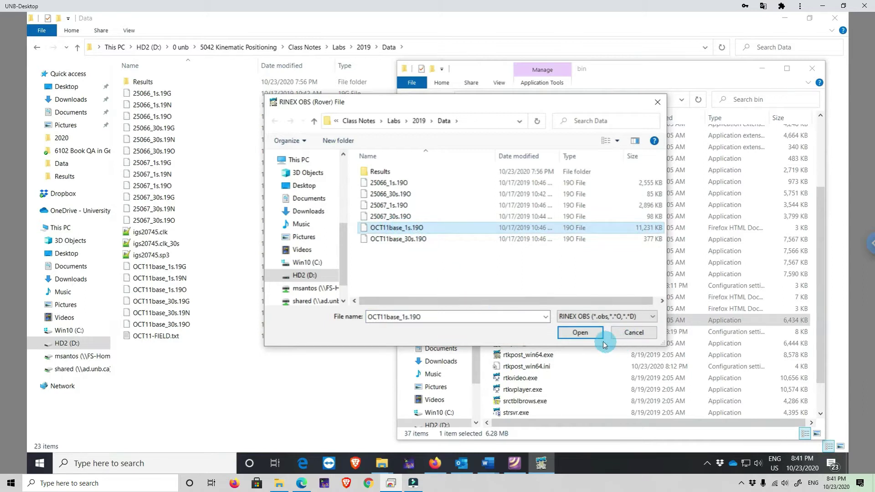
click(589, 335)
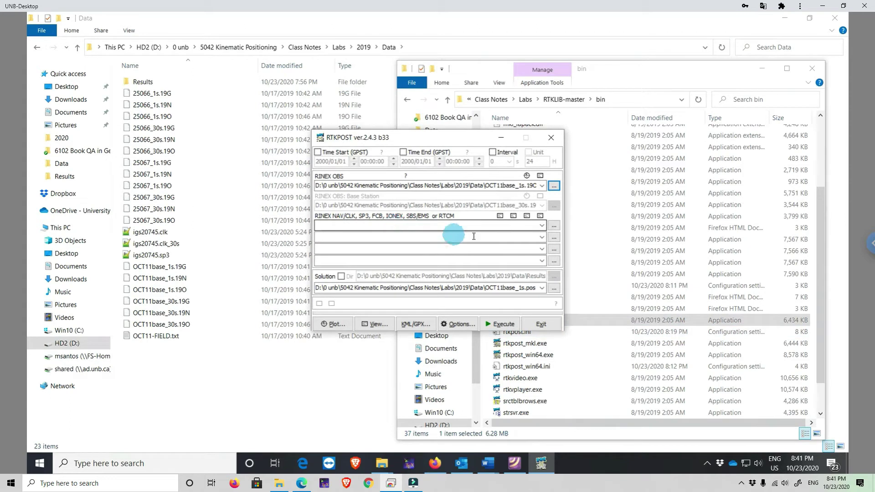
Load OCT11base_1s.19N as the first RINEX NAV/CLK file.
click(553, 227)
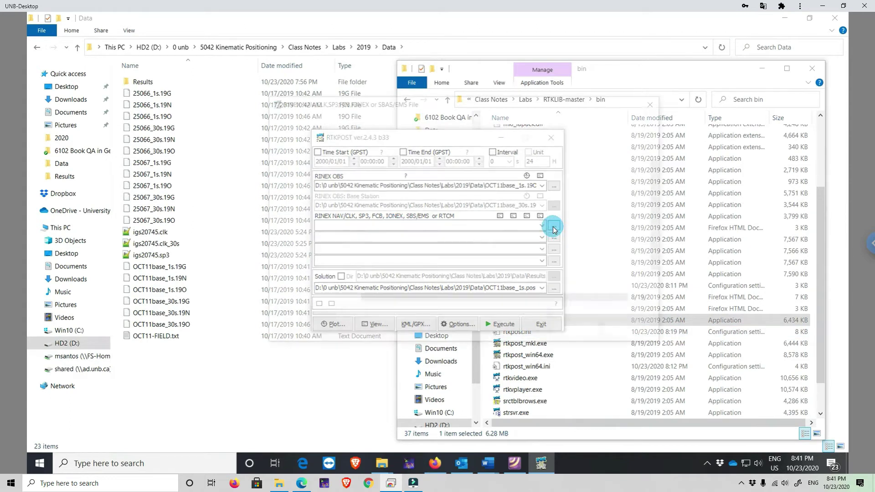
scroll(450, 259, down, 1)
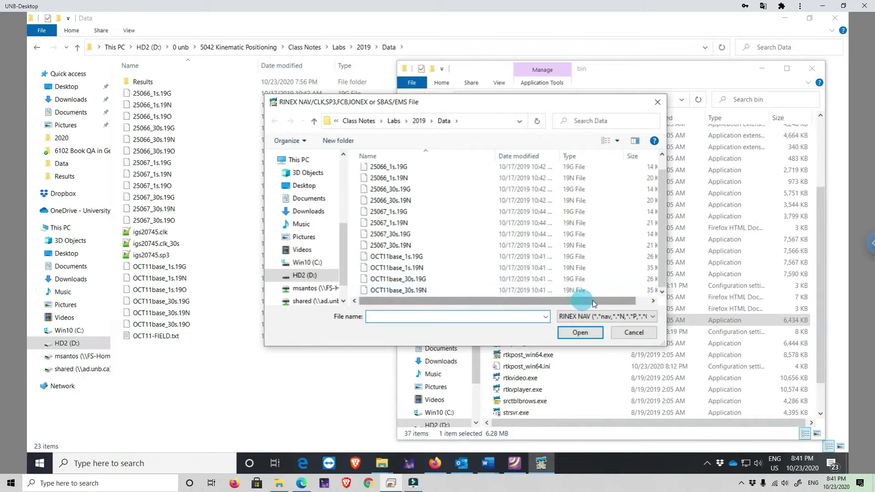
drag(594, 303, 607, 304)
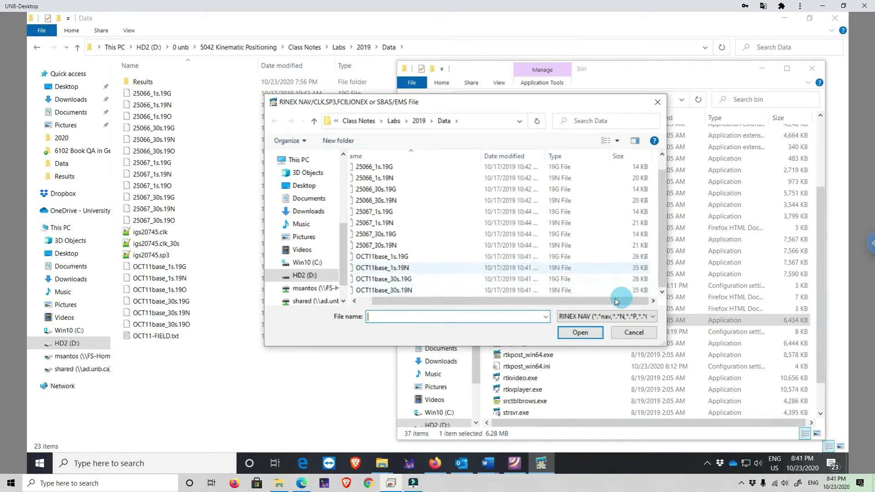
click(384, 268)
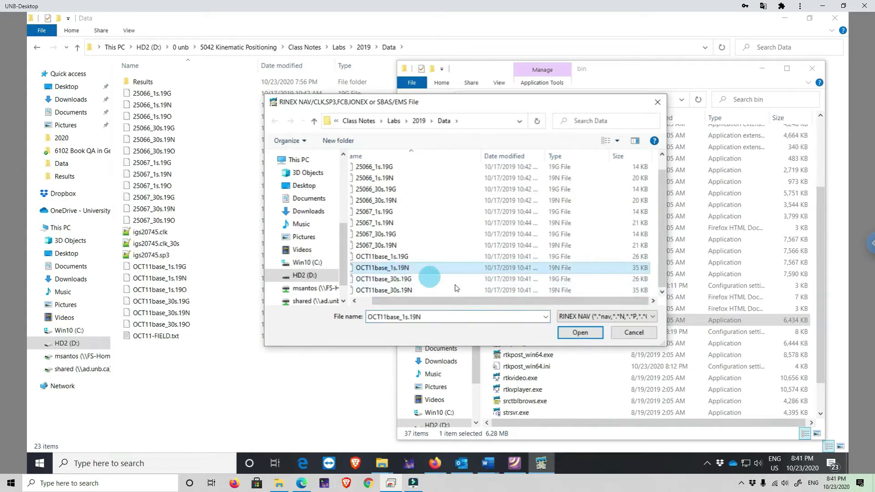
click(601, 339)
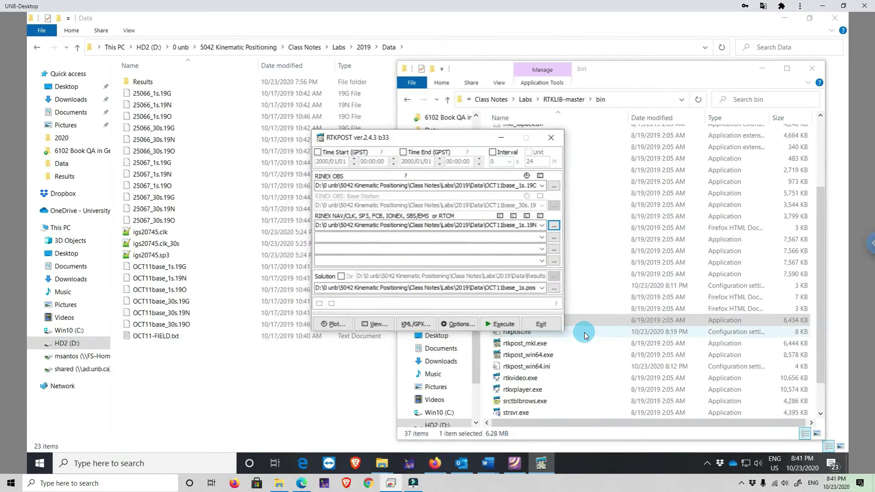
Set the solution output to OCT11base_1s-PRN-BRD.pos in the Results folder and execute the processing, overwriting the existing file.
click(487, 288)
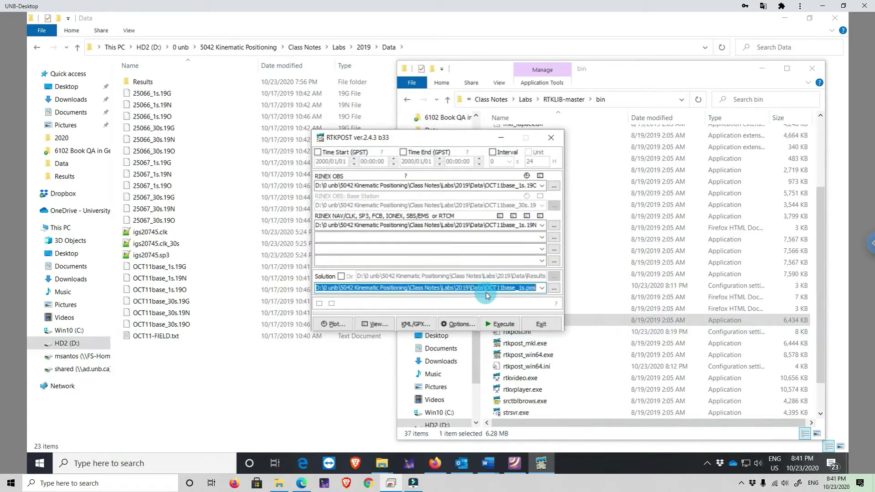
click(487, 289)
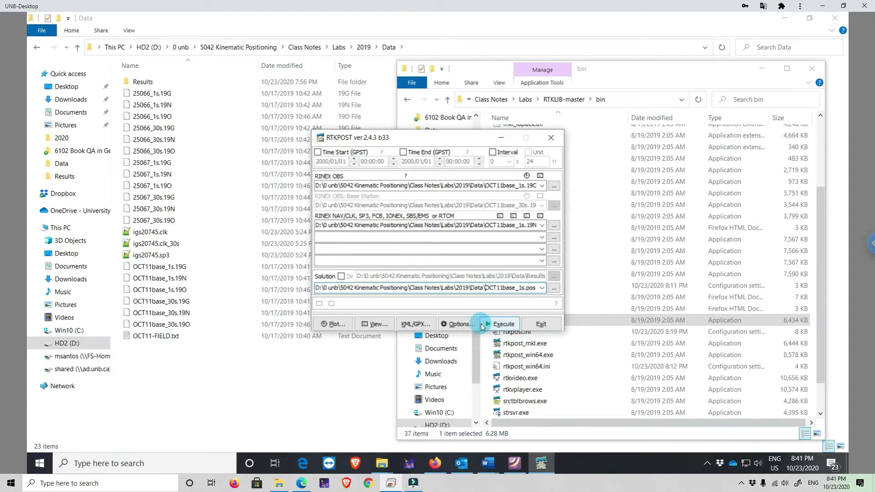
click(554, 289)
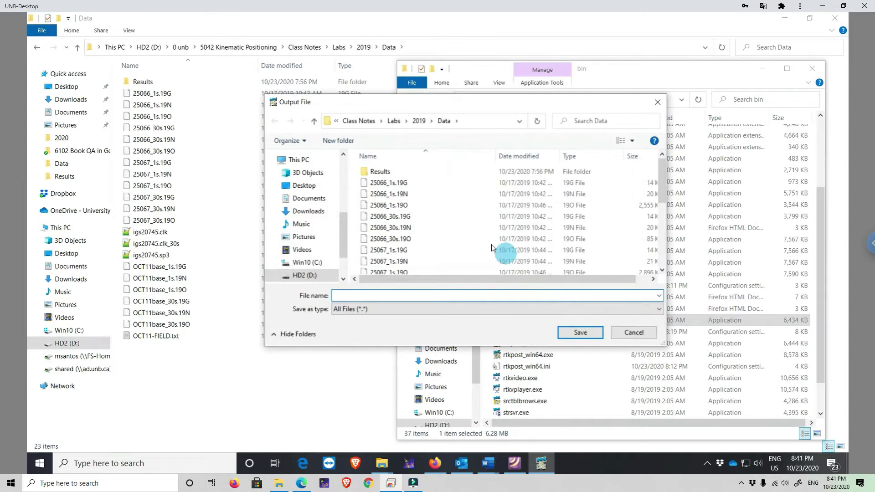
double_click(379, 172)
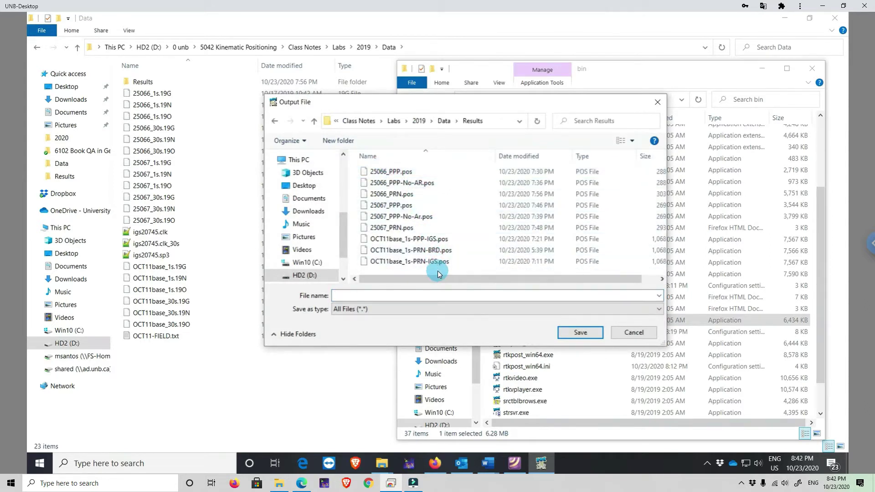
click(395, 252)
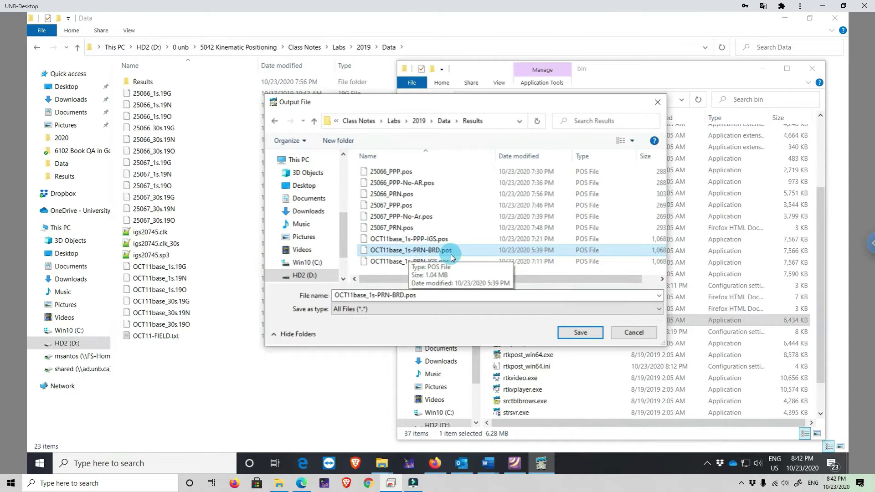
click(580, 332)
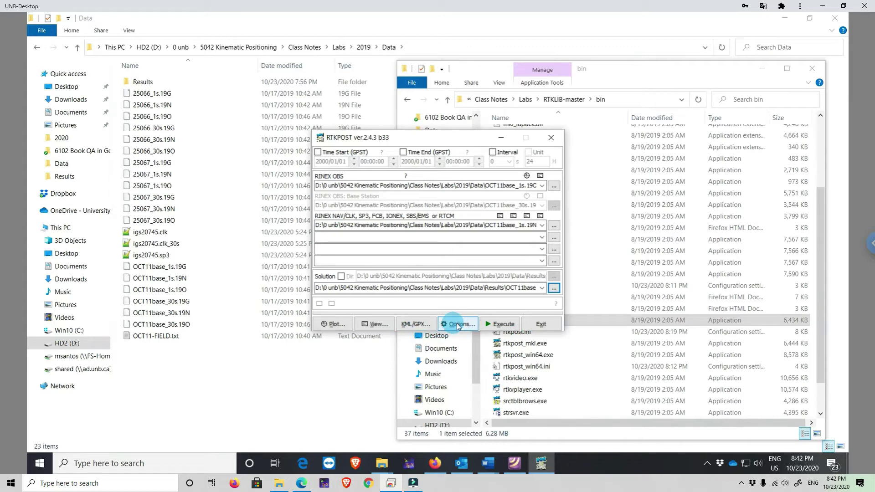
click(499, 324)
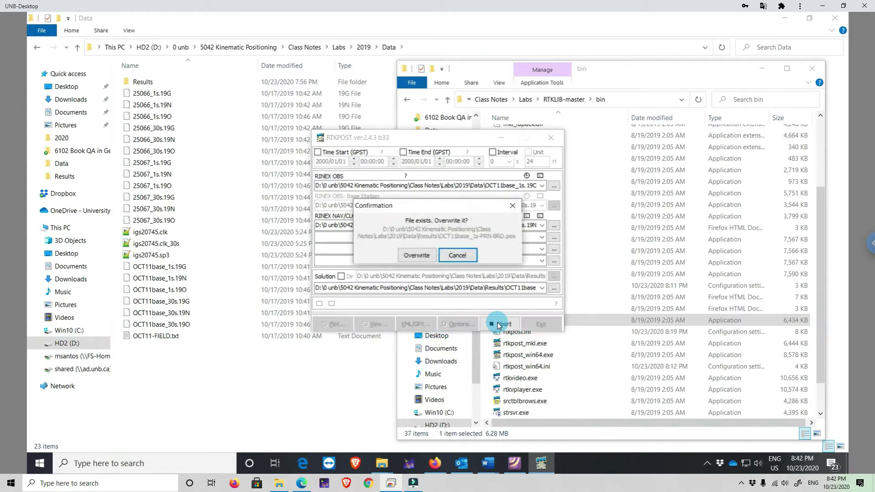
click(413, 257)
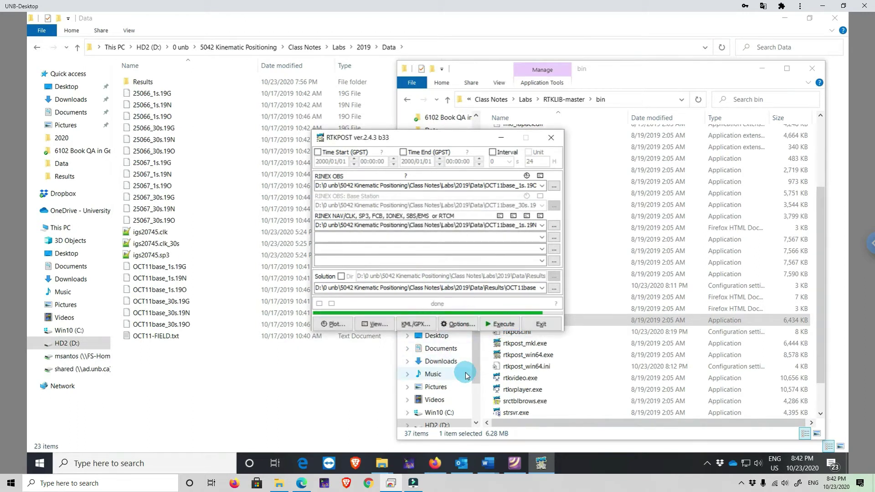
View the solution file in an enlarged window and examine its positioning mode, elevation mask, atmospheric options, ephemeris and quality code.
click(375, 325)
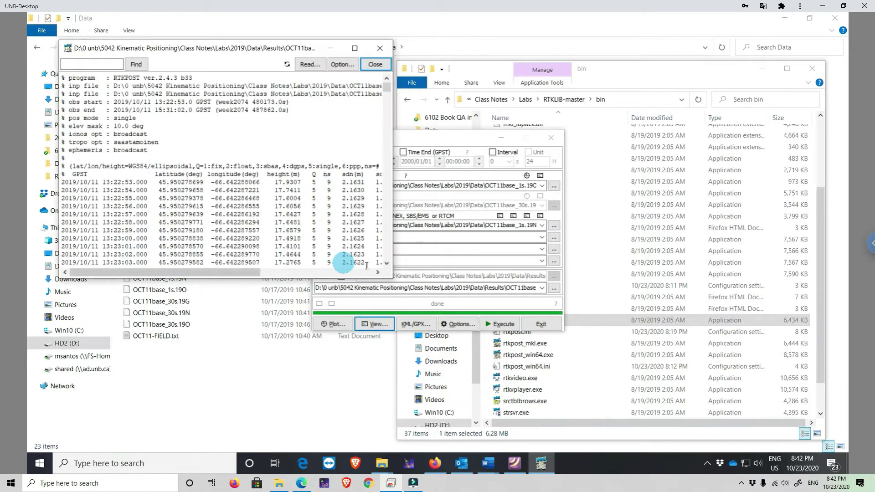
drag(392, 278, 643, 396)
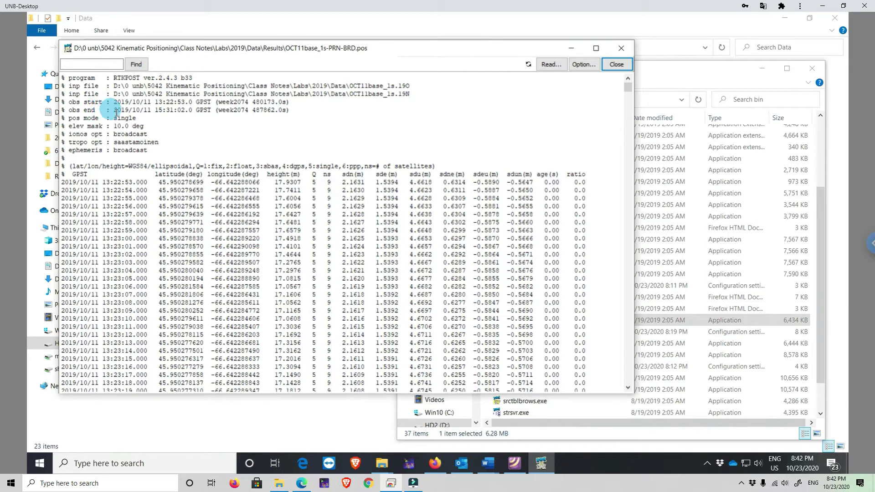
double_click(117, 118)
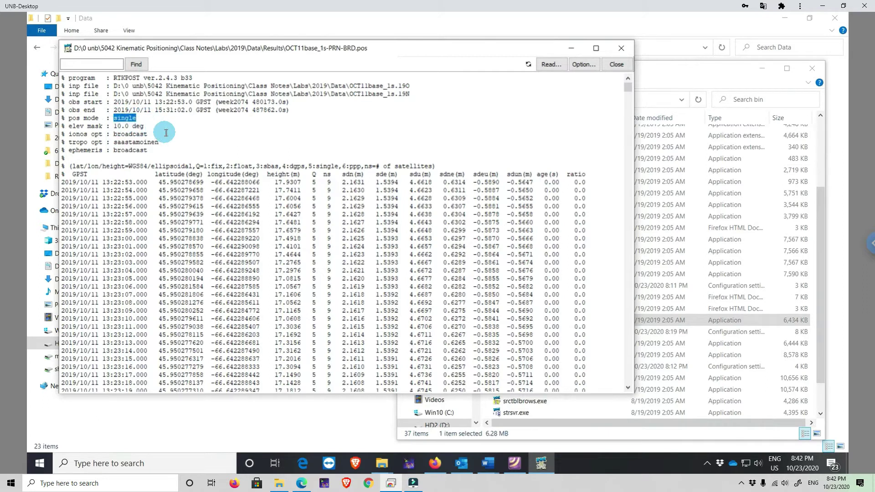
click(143, 134)
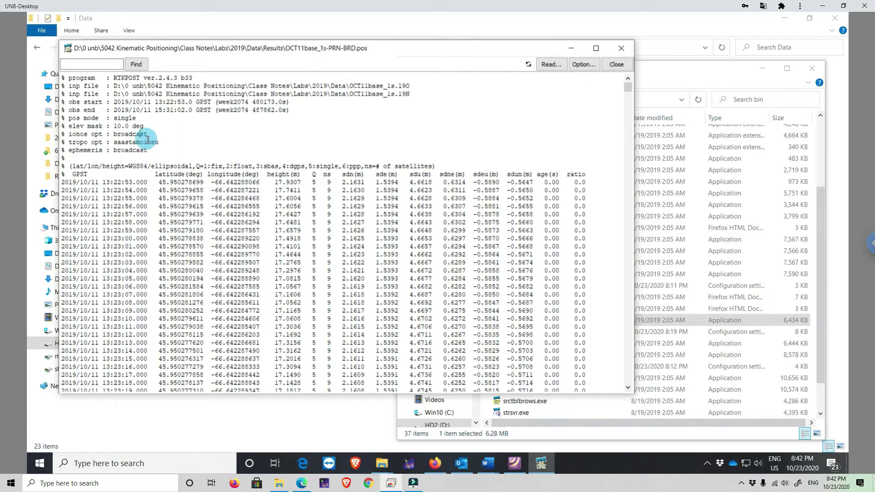
click(153, 142)
drag(114, 126, 144, 126)
click(154, 133)
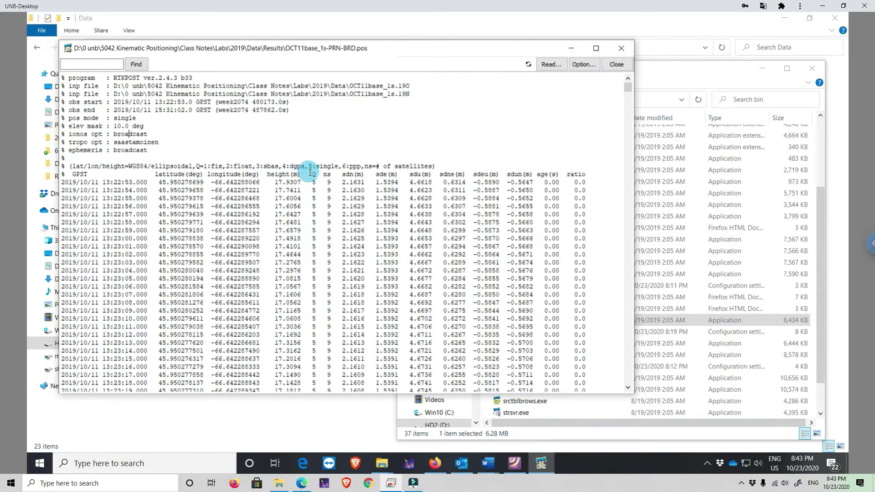
drag(308, 166, 334, 166)
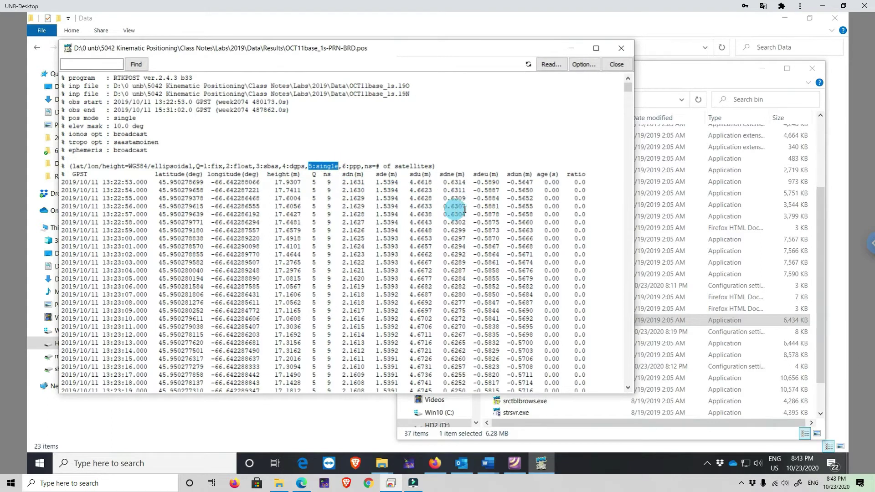
click(622, 49)
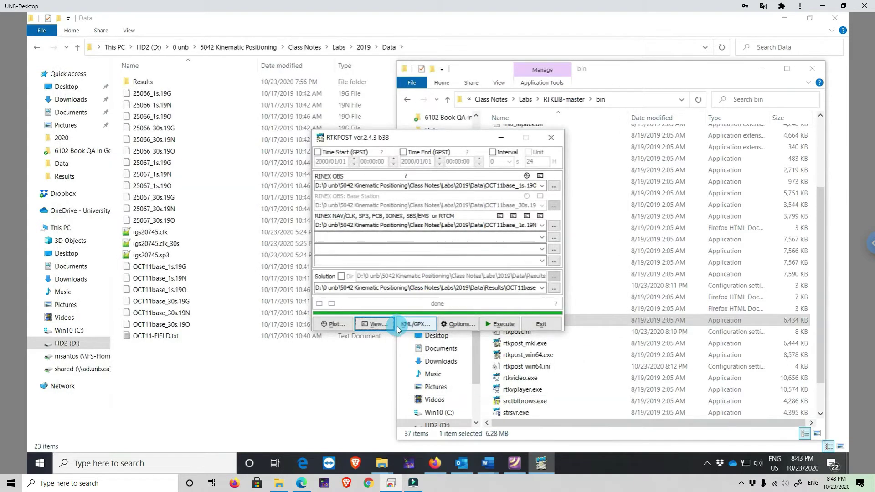
Plot the processed solution and inspect the centre of its ground track.
click(343, 328)
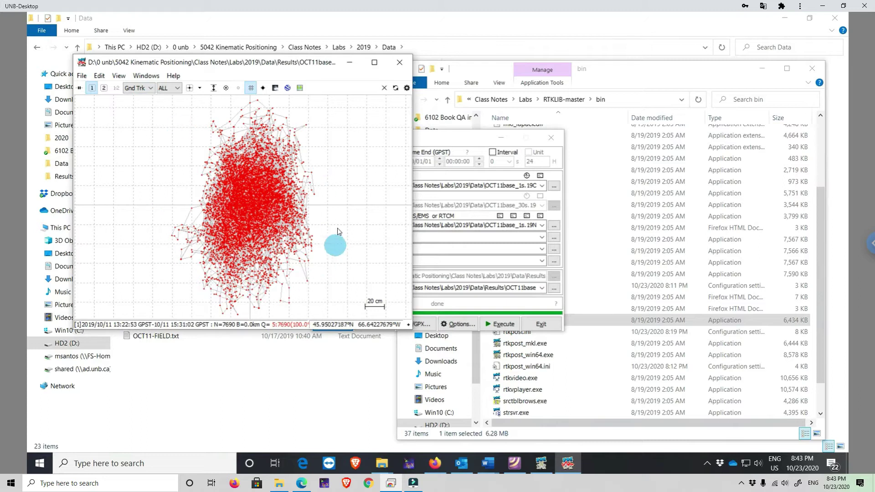
click(276, 210)
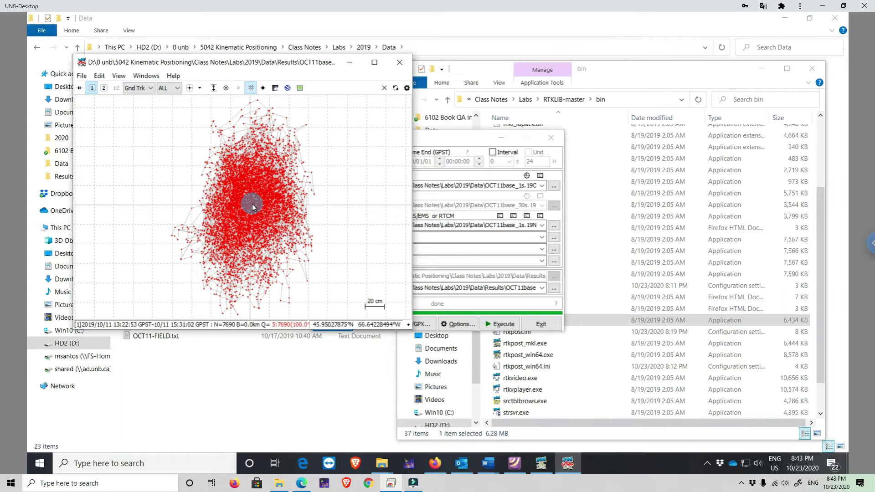
Display the solution's position components over time and centre the plots on the origin.
click(151, 88)
click(139, 99)
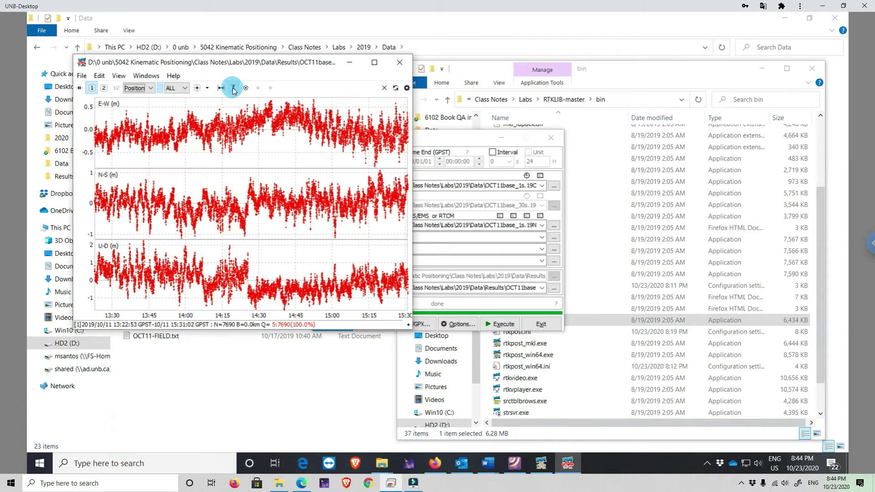
click(198, 88)
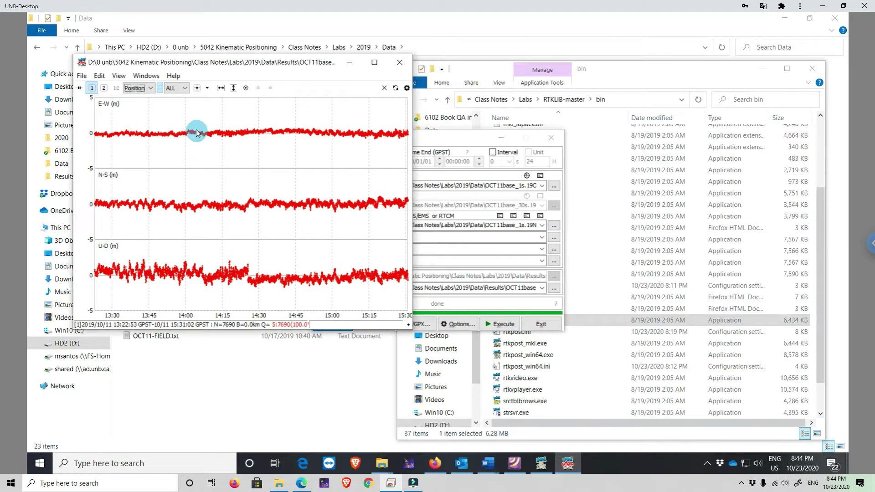
Examine the base station solution's velocity, acceleration and number-of-satellites plots.
click(152, 89)
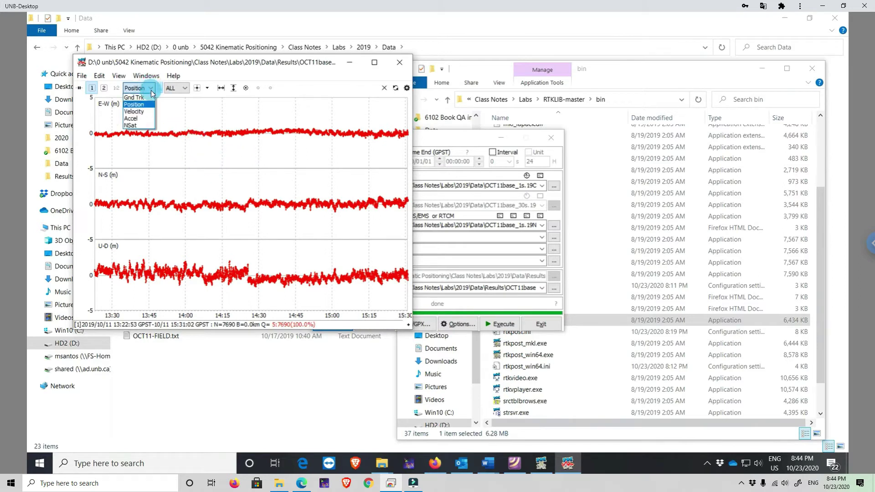
click(147, 114)
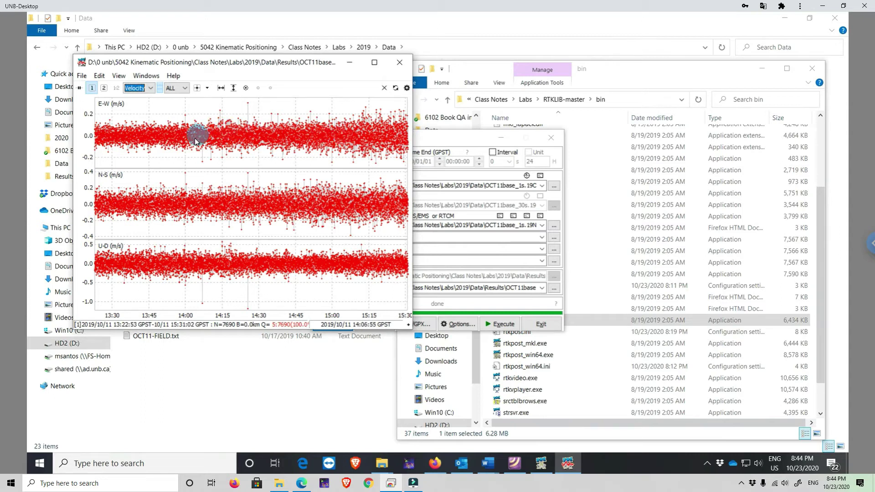
click(151, 89)
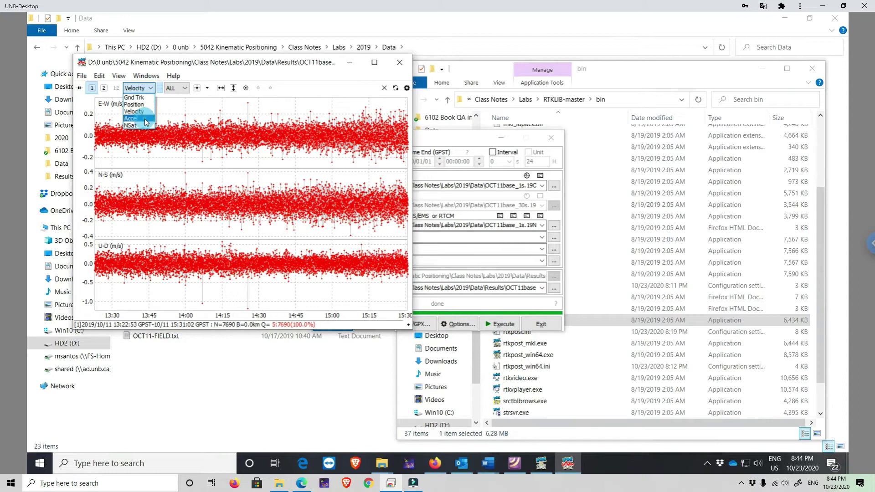
click(146, 121)
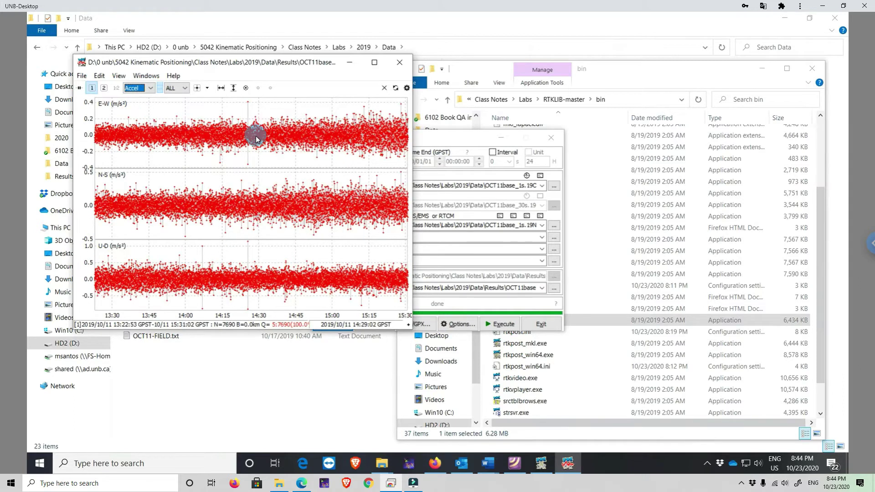
click(150, 89)
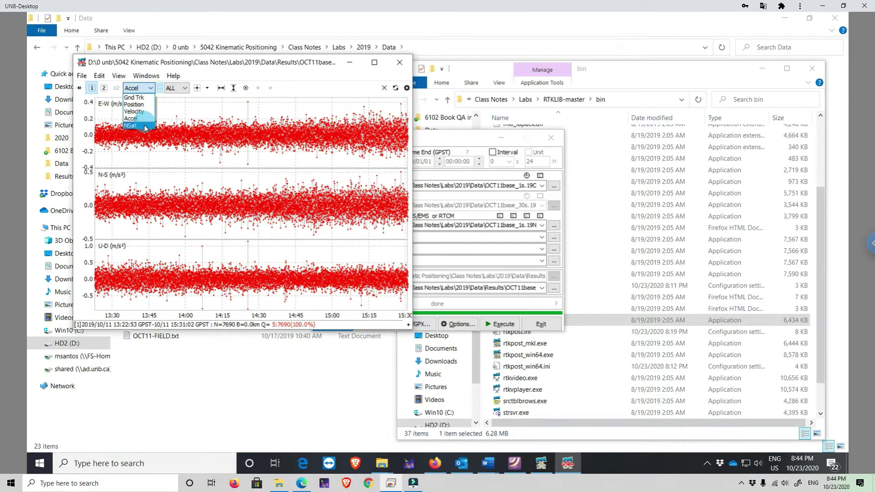
click(145, 128)
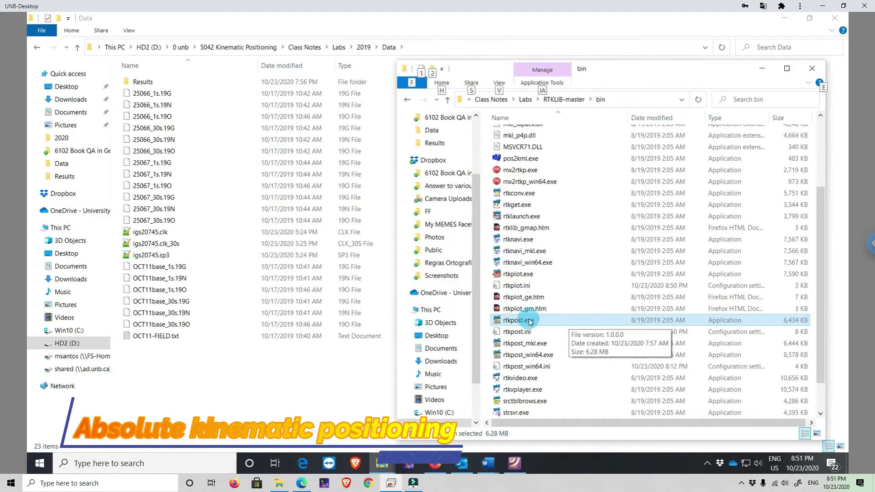
Launch rtkpost.exe from the bin folder and load 25066_1s.19O as the rover RINEX OBS file.
click(530, 321)
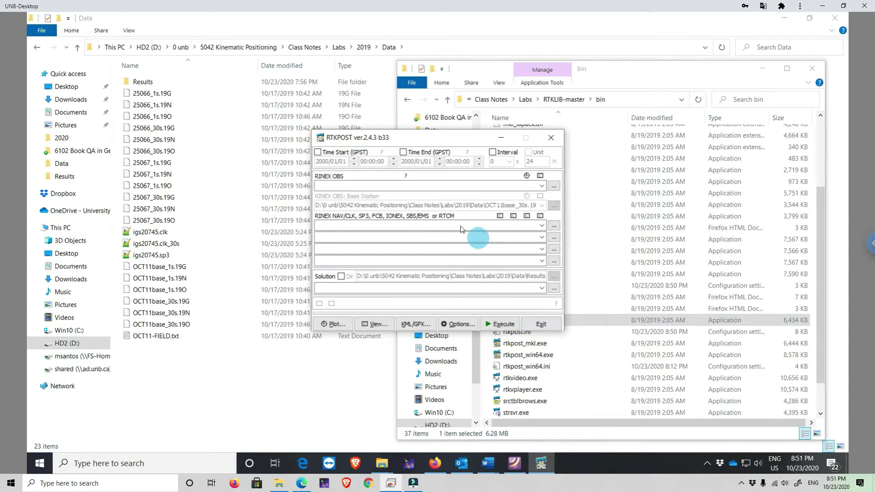
click(553, 187)
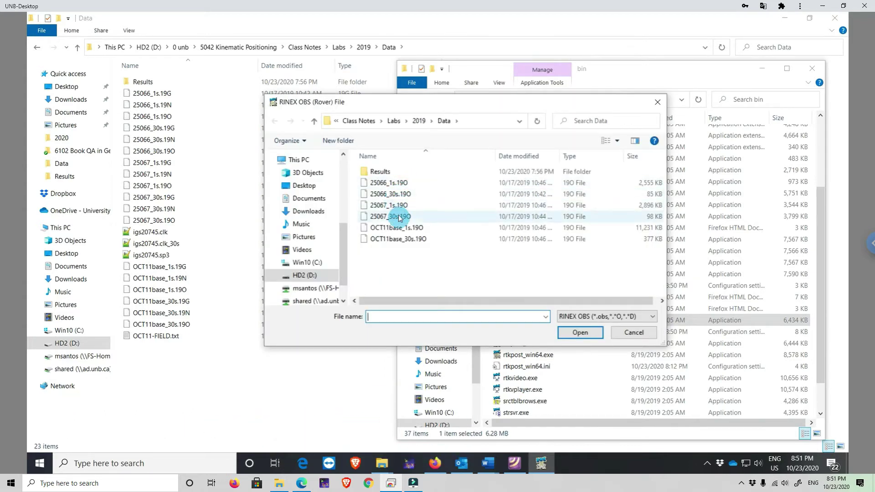
click(416, 183)
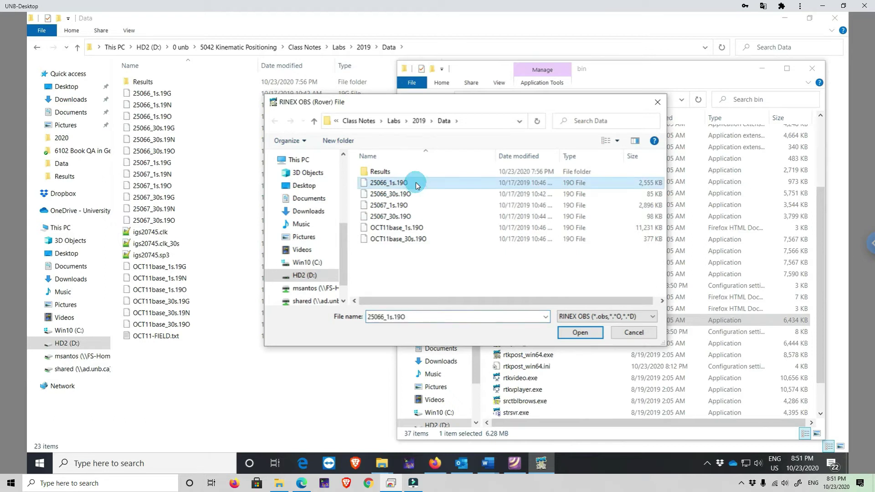
click(579, 333)
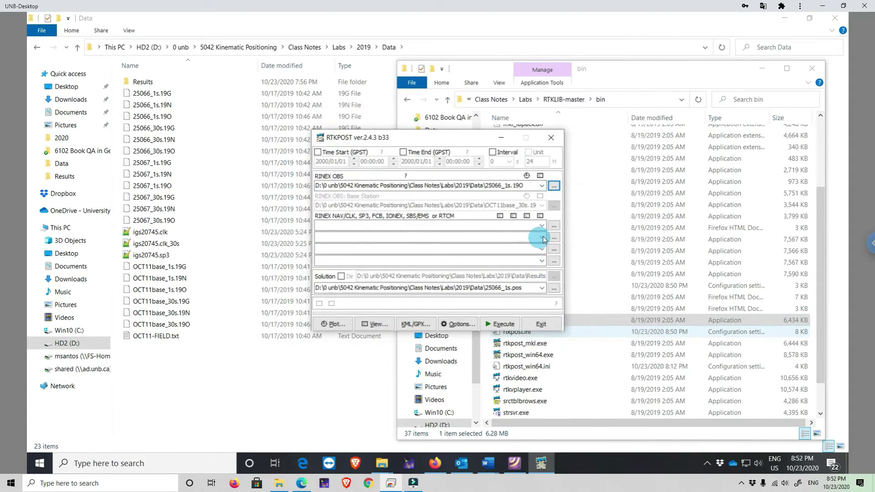
Load 25066_1s.19N as the first RINEX NAV/CLK file.
click(554, 227)
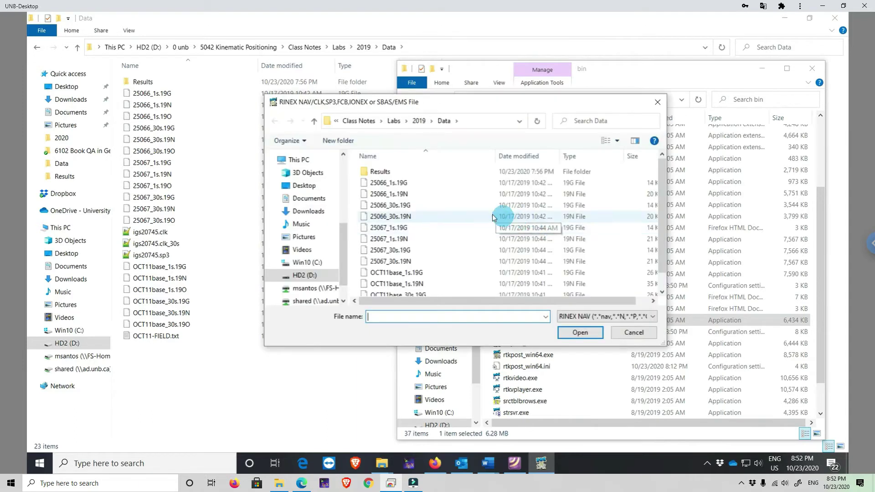
click(414, 194)
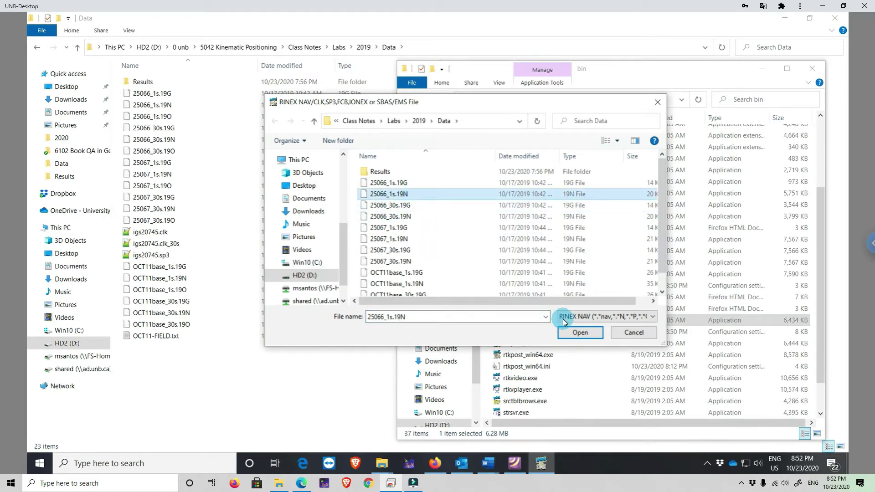
click(595, 338)
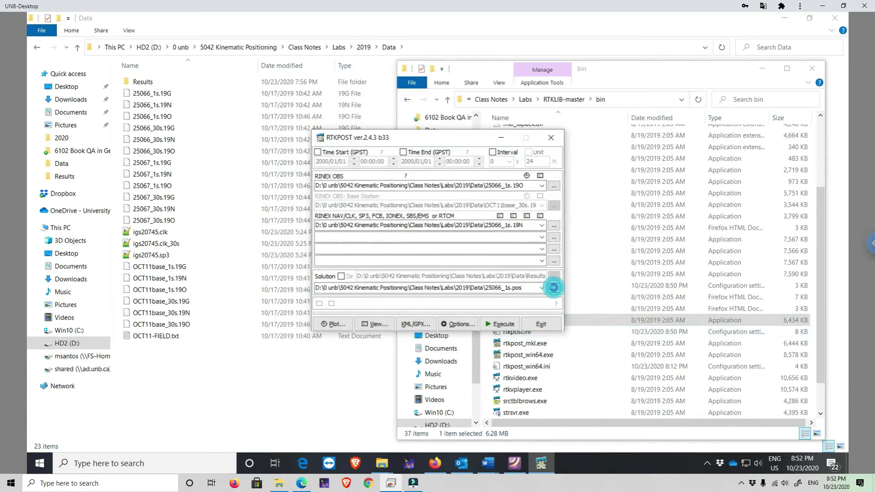
Set the solution output to the existing 25066_PRN.pos file in the Results folder.
click(554, 287)
click(382, 173)
double_click(382, 172)
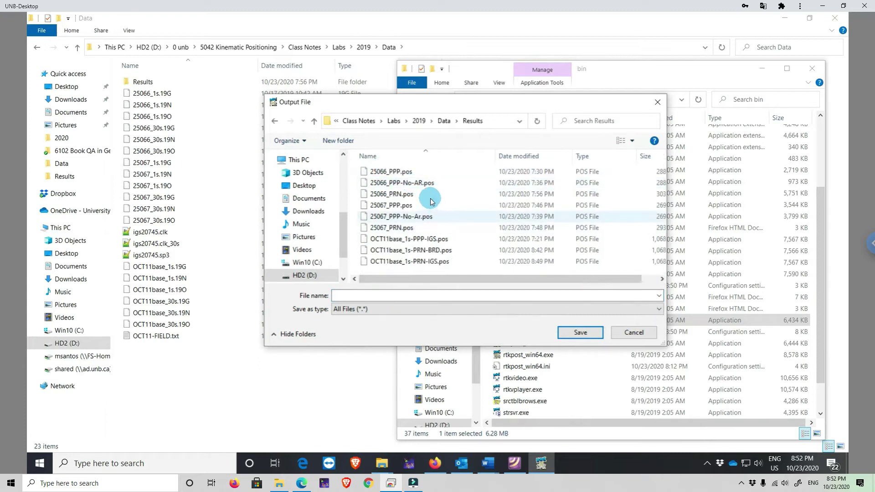
click(395, 196)
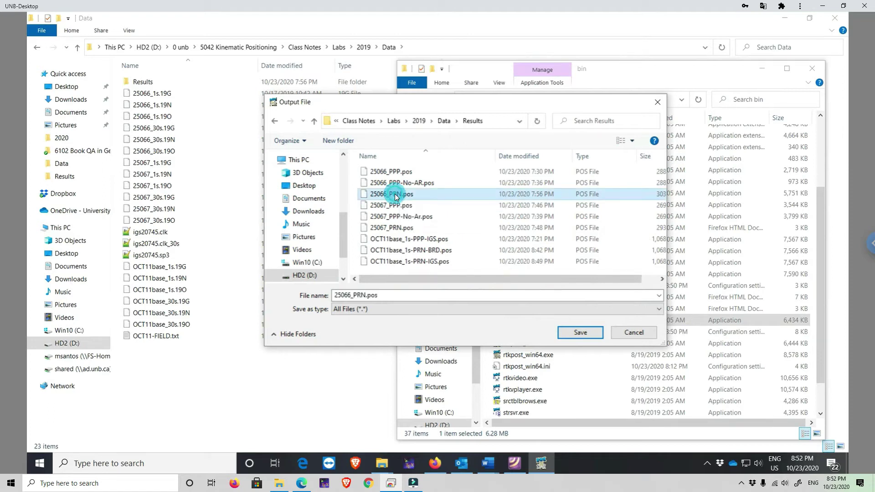
click(578, 333)
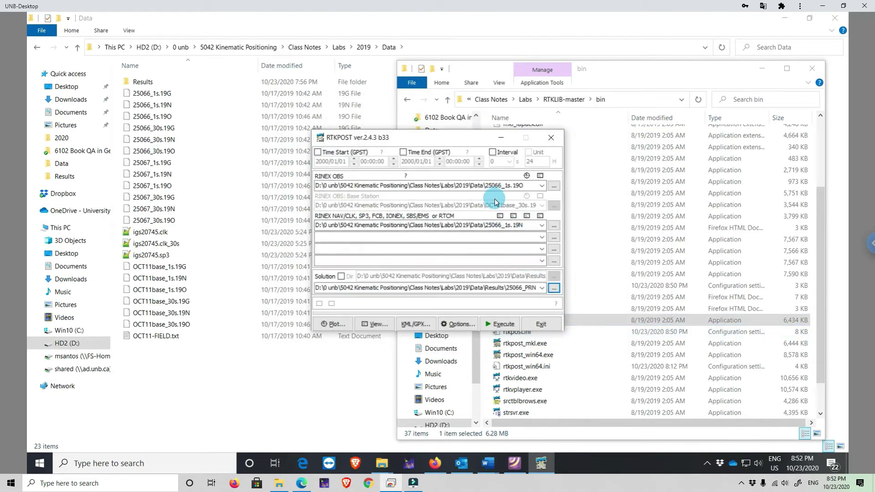
Set the satellite ephemeris/clock to Broadcast and execute the processing, overwriting the existing solution file.
click(451, 324)
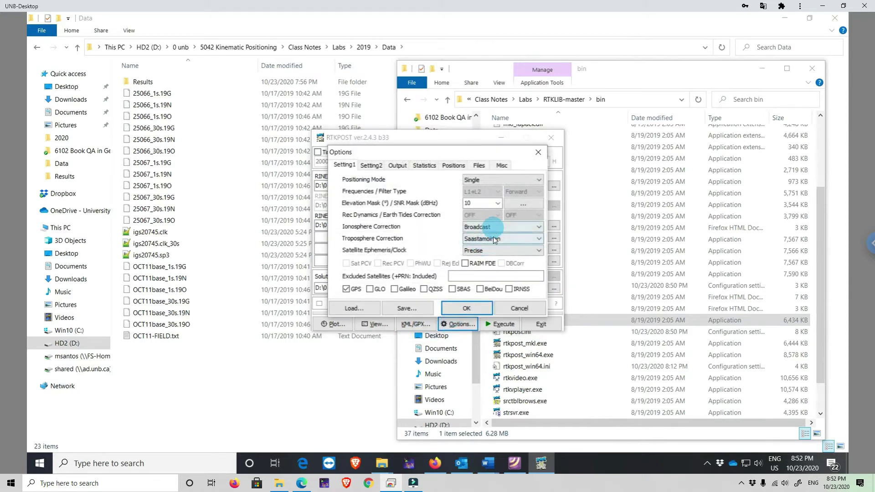
click(500, 250)
click(491, 261)
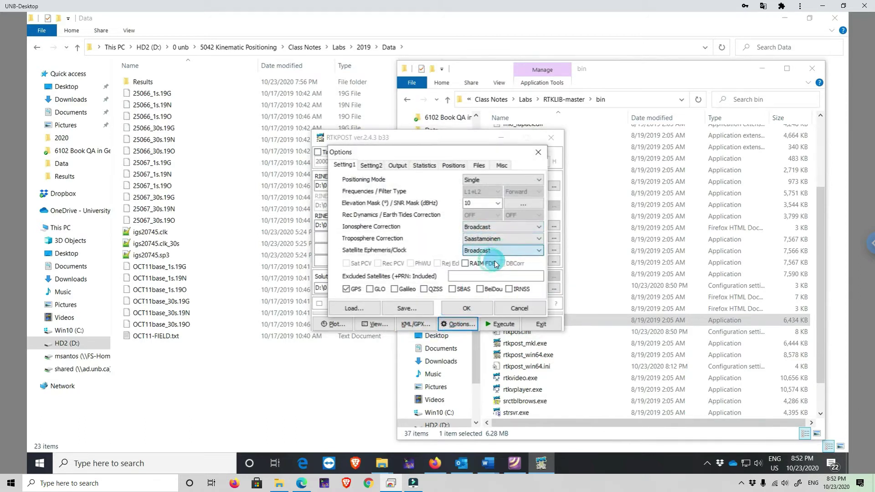
click(500, 186)
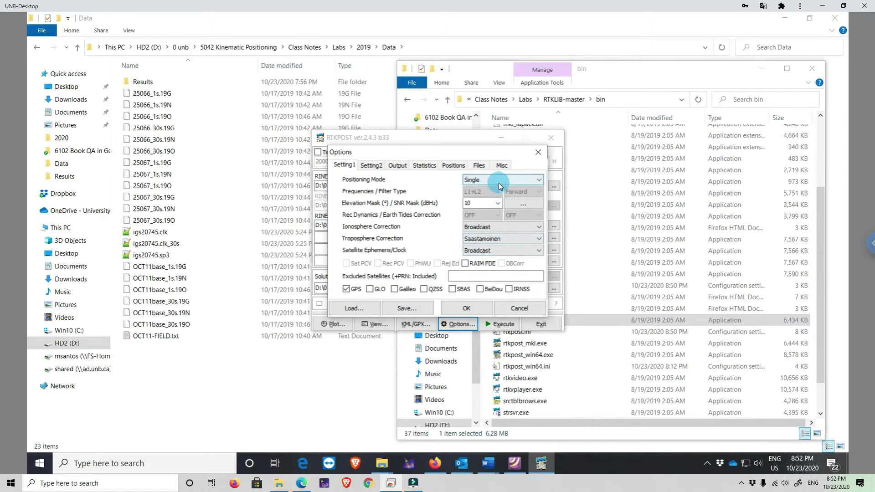
click(469, 309)
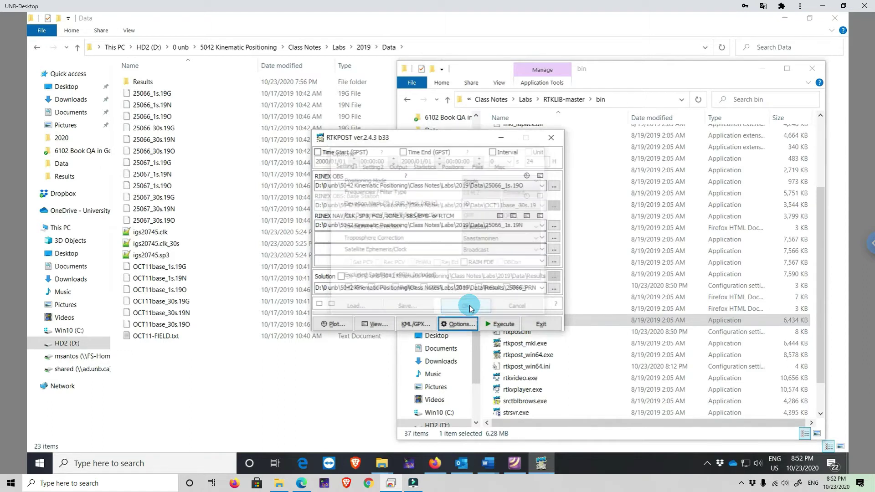
click(501, 324)
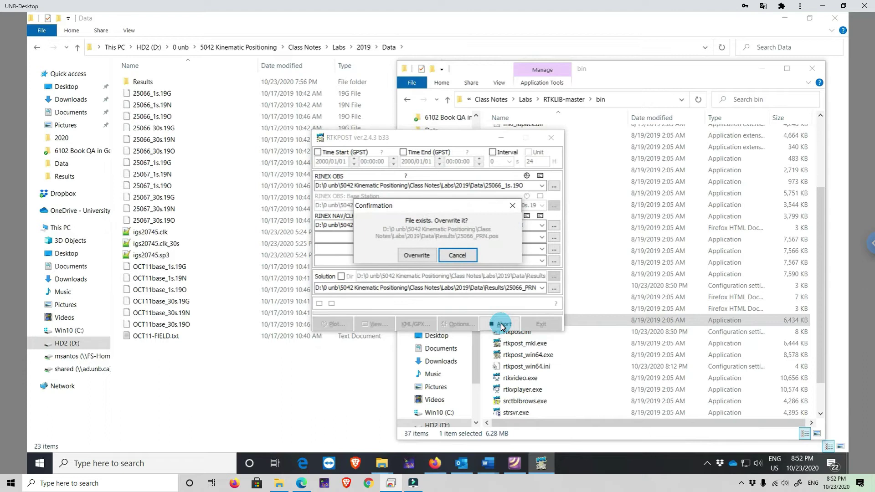
click(416, 254)
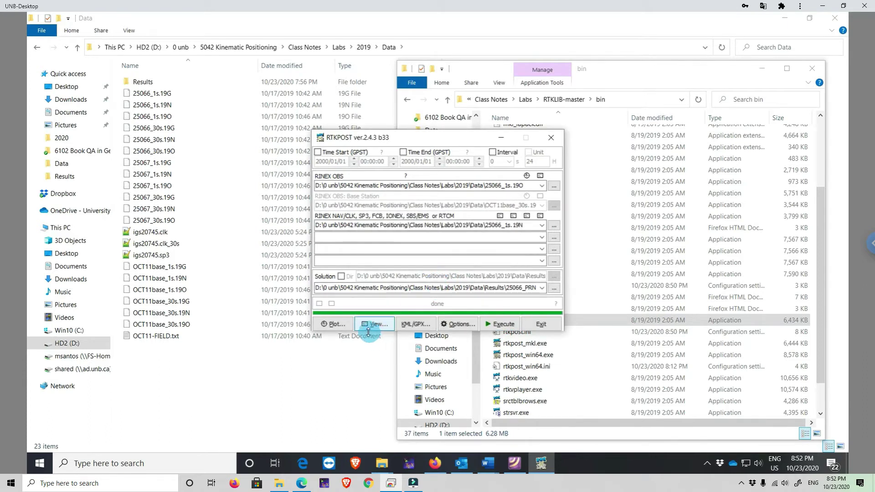
Plot the 25066 solution and examine its ground track, position, velocity and acceleration.
click(340, 326)
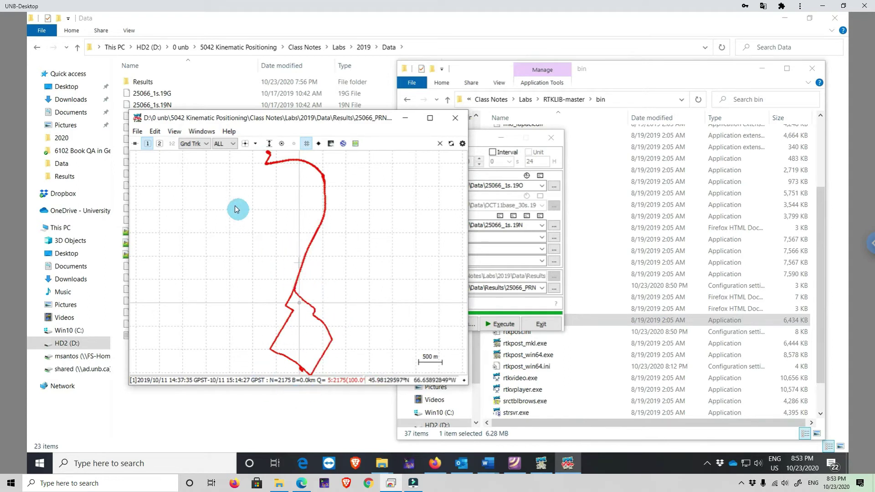
click(206, 144)
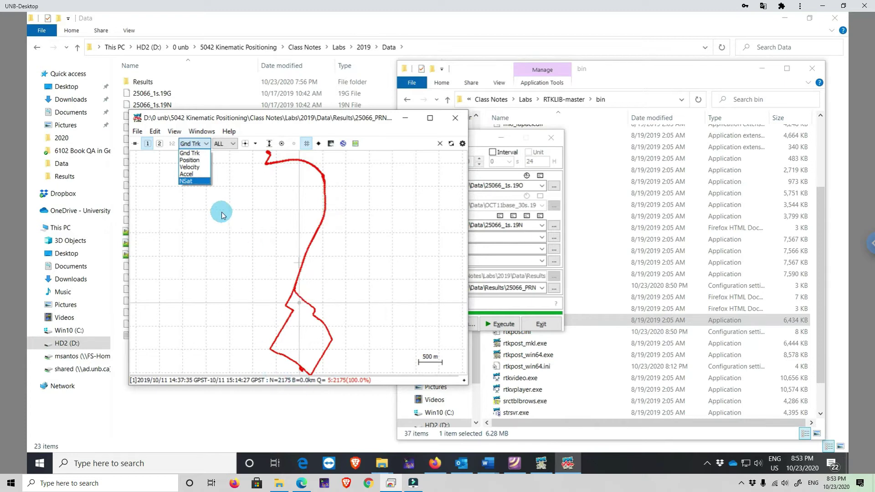
click(201, 165)
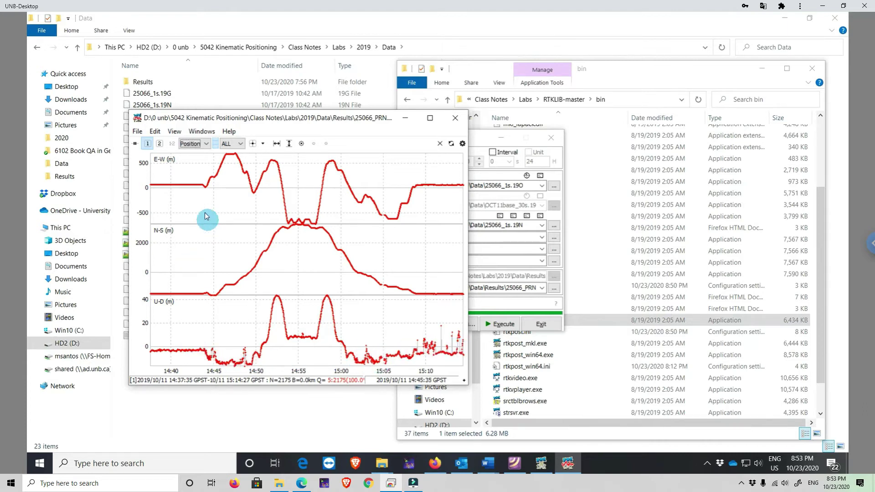
click(207, 144)
click(196, 160)
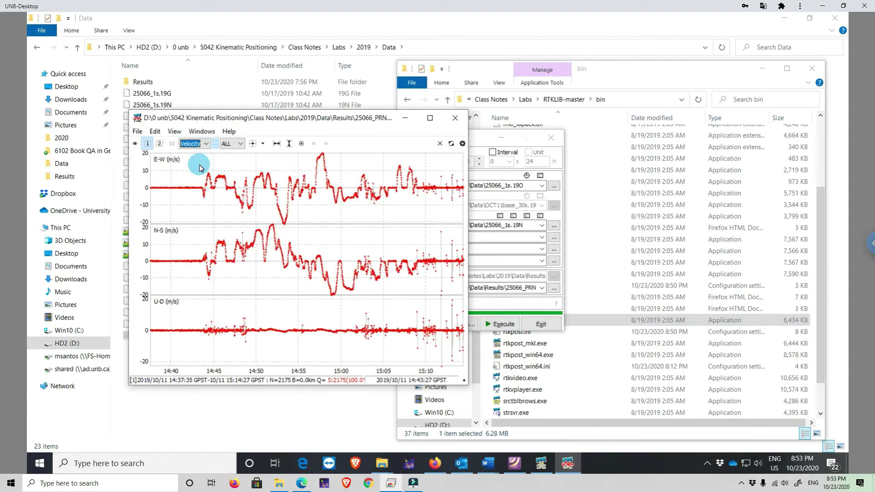
click(206, 145)
click(202, 177)
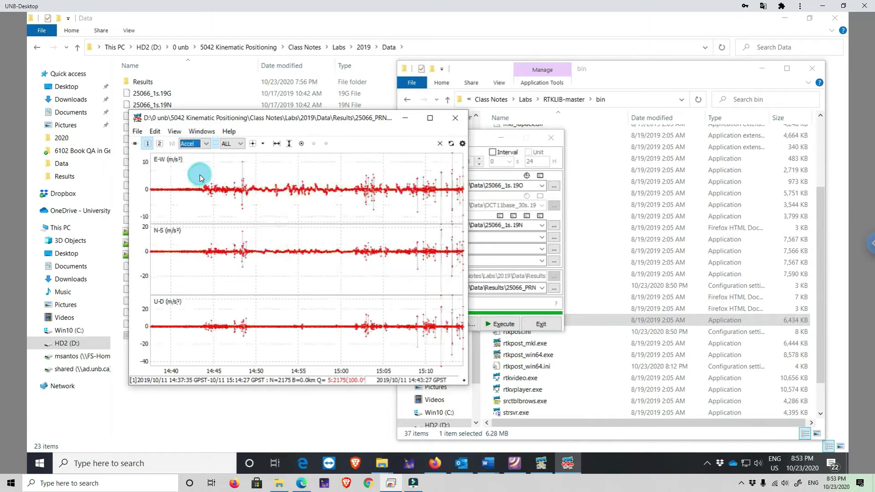
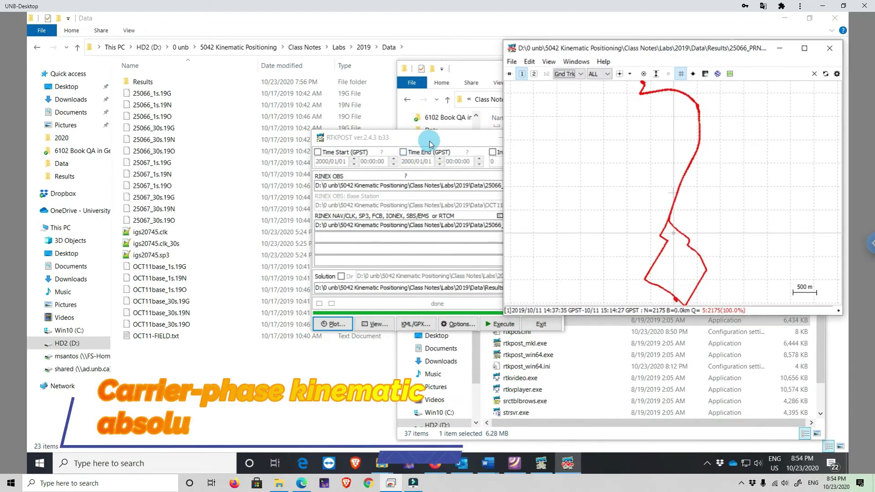
Set the positioning mode to PPP Kinematic and the satellite ephemeris/clock to Precise in the processing options.
click(400, 159)
drag(431, 142, 268, 121)
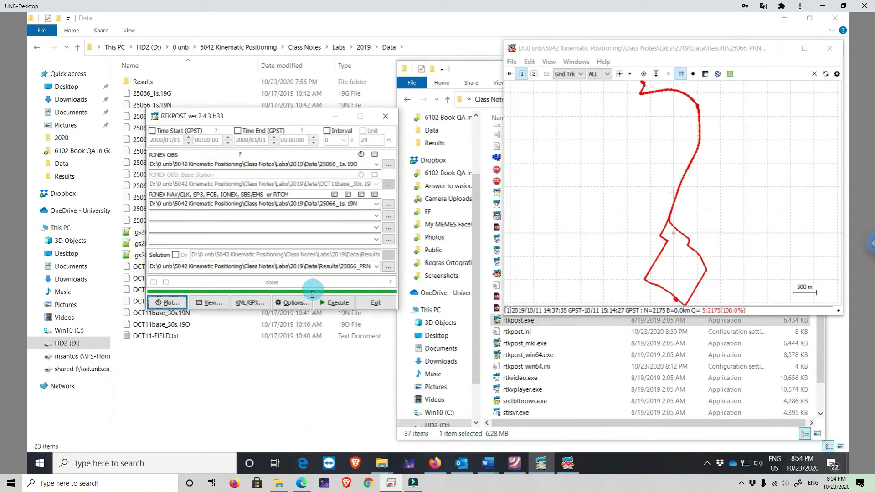
click(290, 303)
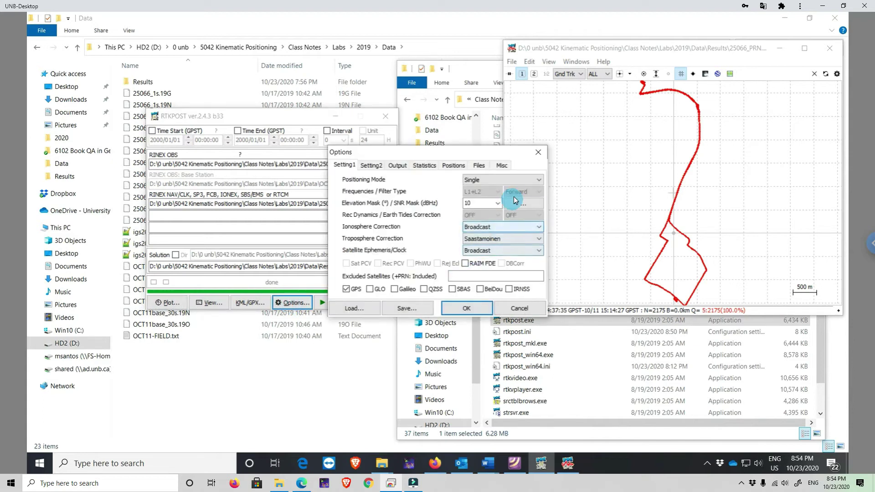
click(510, 182)
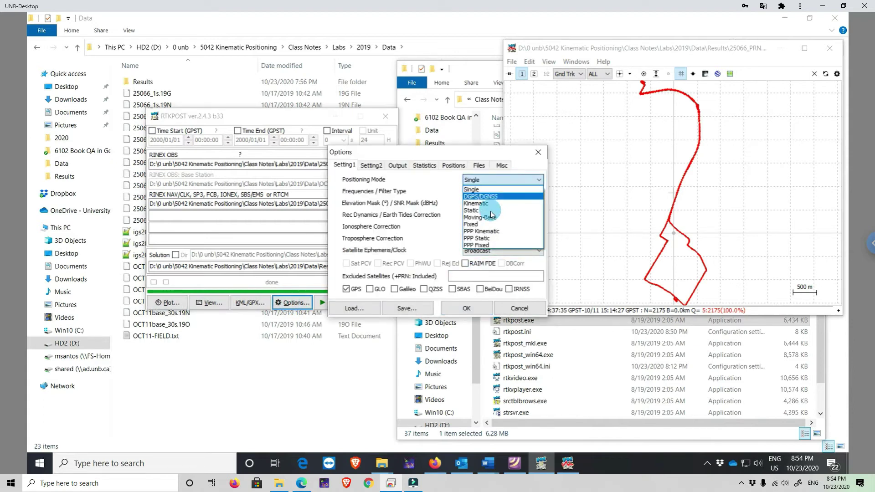
click(489, 234)
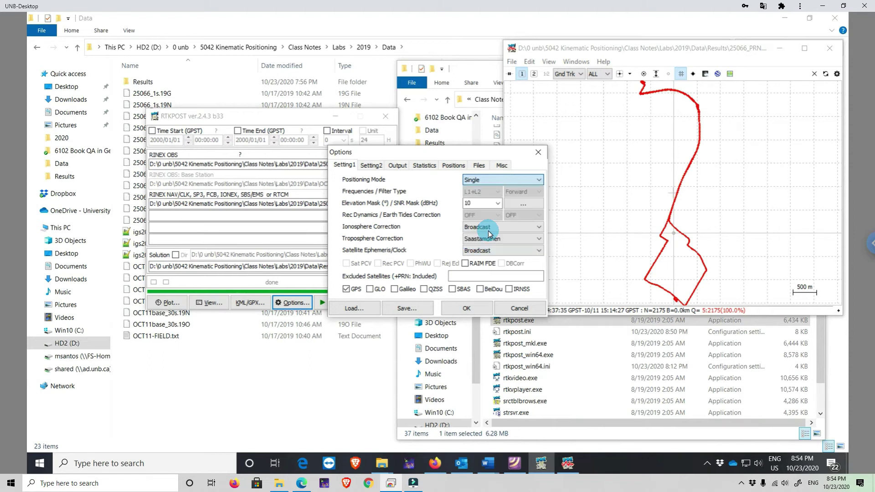
click(509, 252)
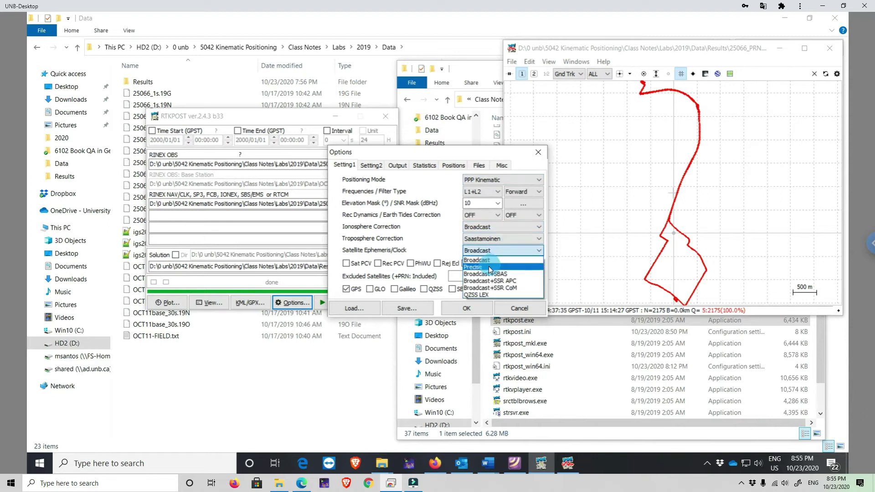
click(488, 267)
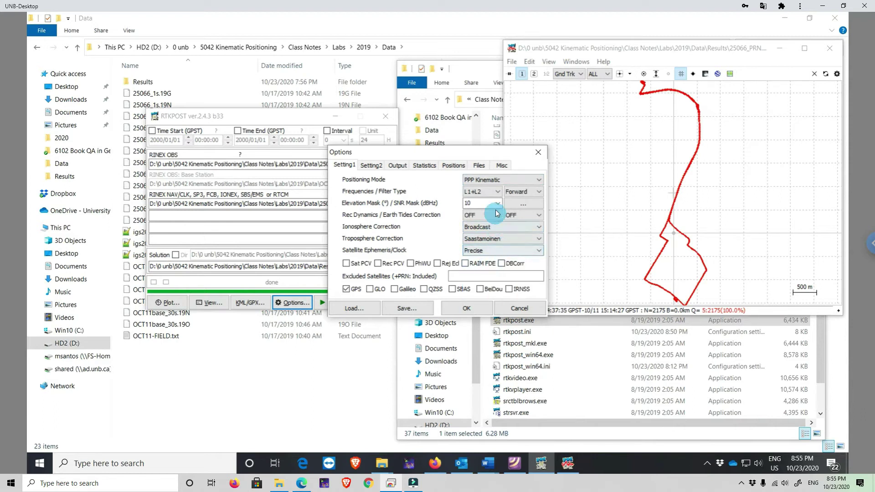
Set the GPS integer ambiguity resolution to PPP-AR and apply the processing options.
click(369, 165)
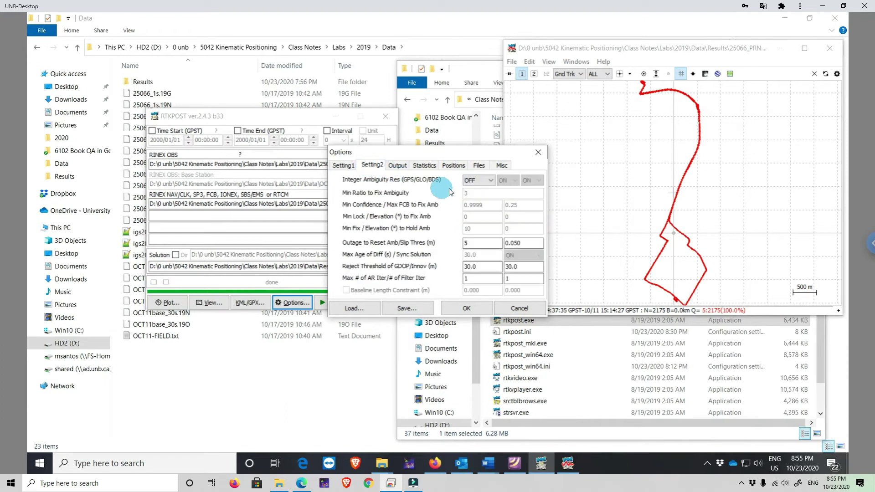
click(490, 181)
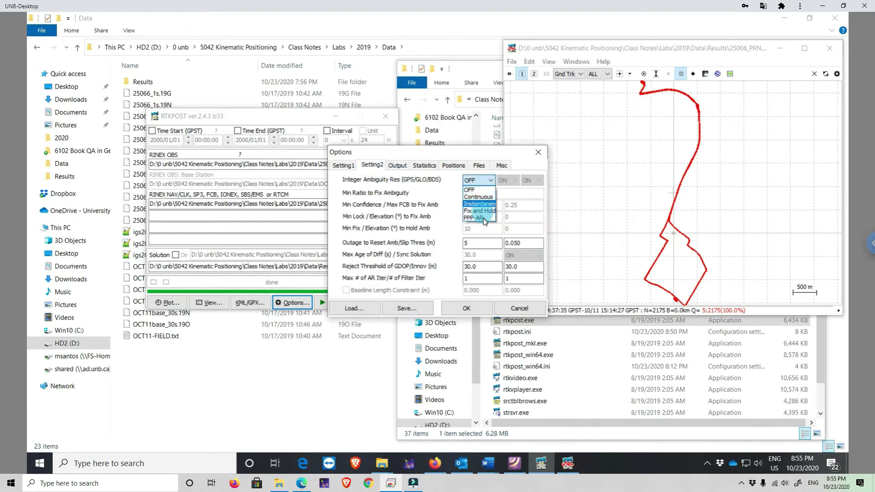
click(484, 218)
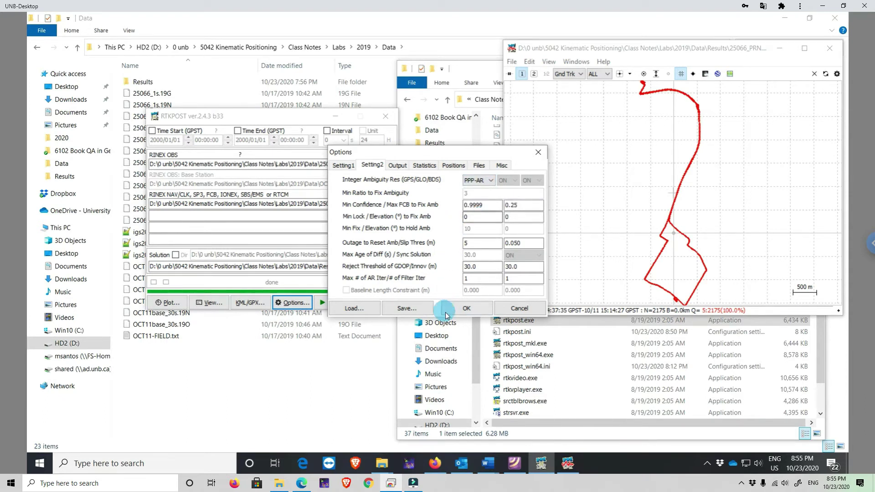
click(463, 308)
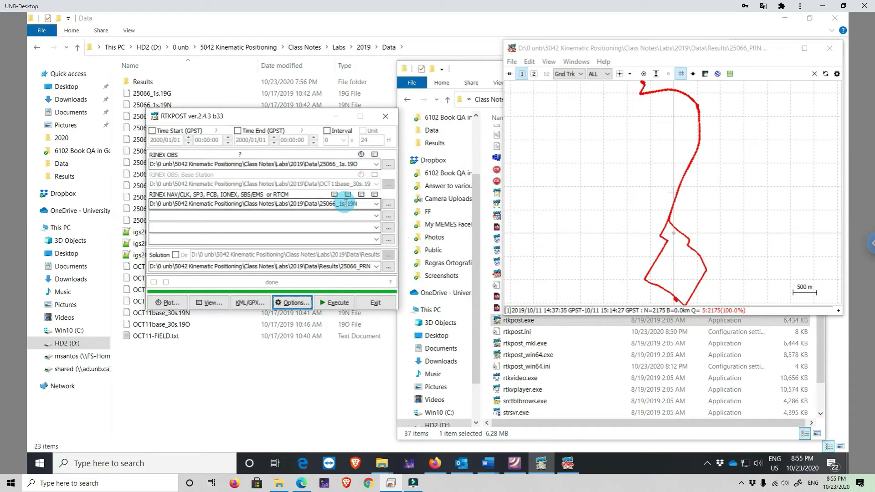
Load igs20745.sp3 from the Data folder as the second navigation/precise ephemeris file.
click(388, 218)
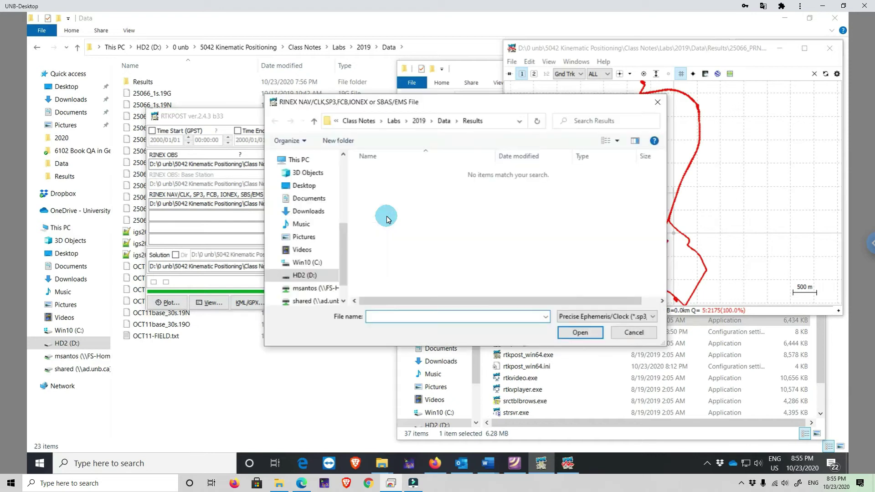
click(443, 121)
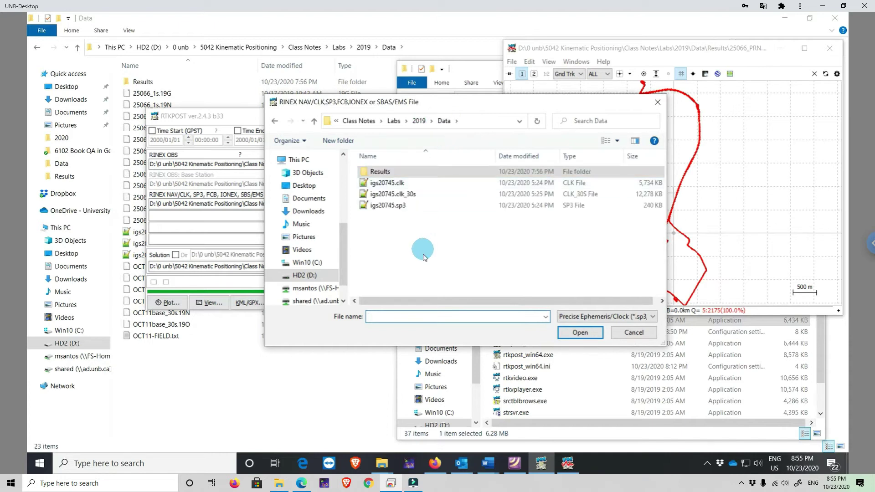
click(388, 205)
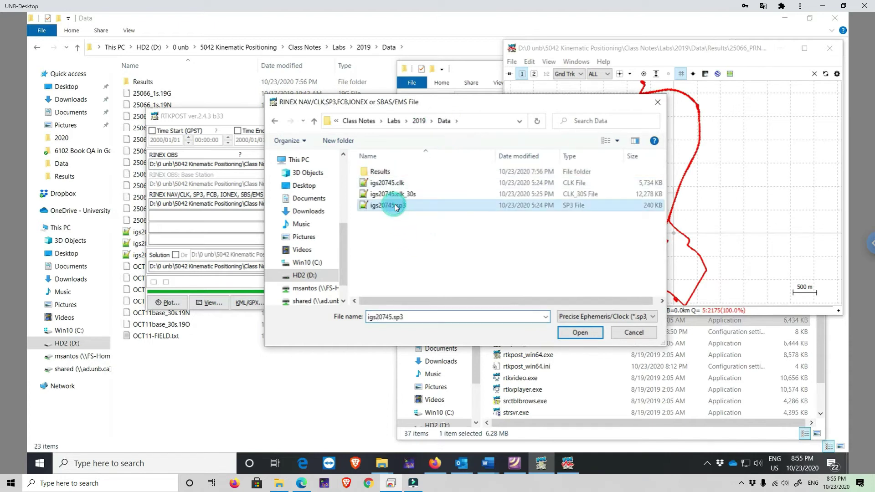
click(579, 333)
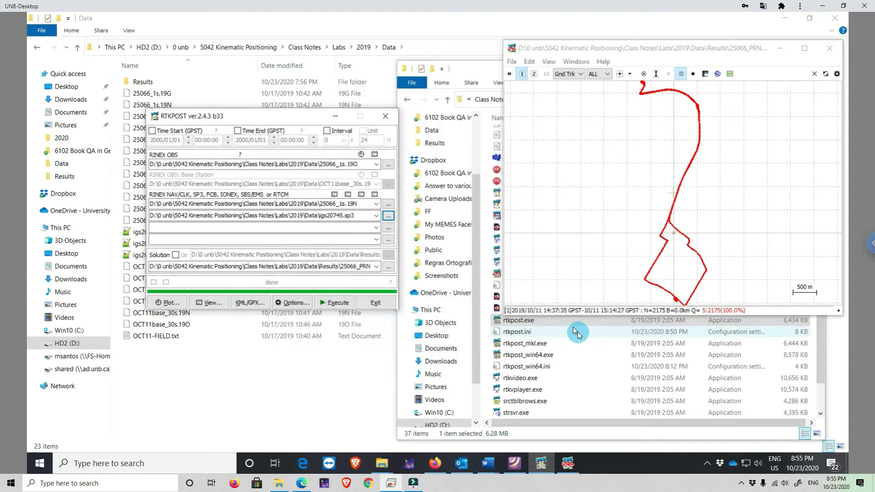
Set the solution output to the existing 25066_PPP.pos file in the Results folder.
click(388, 268)
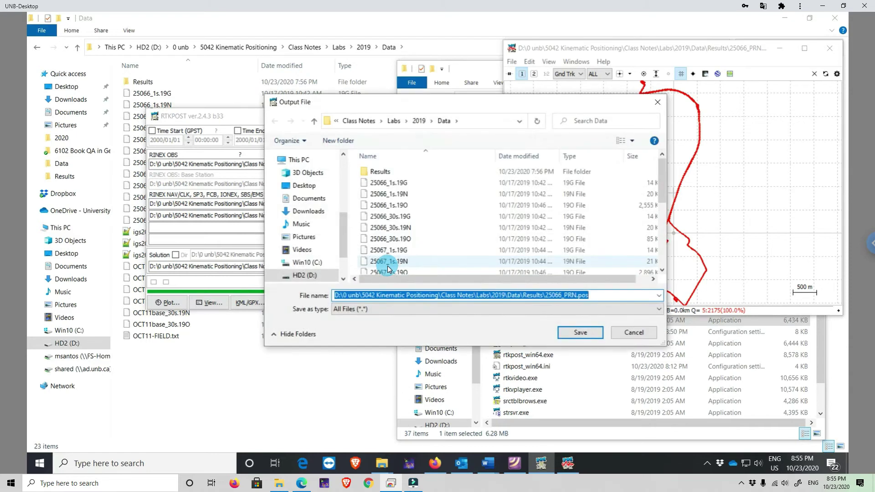
double_click(382, 172)
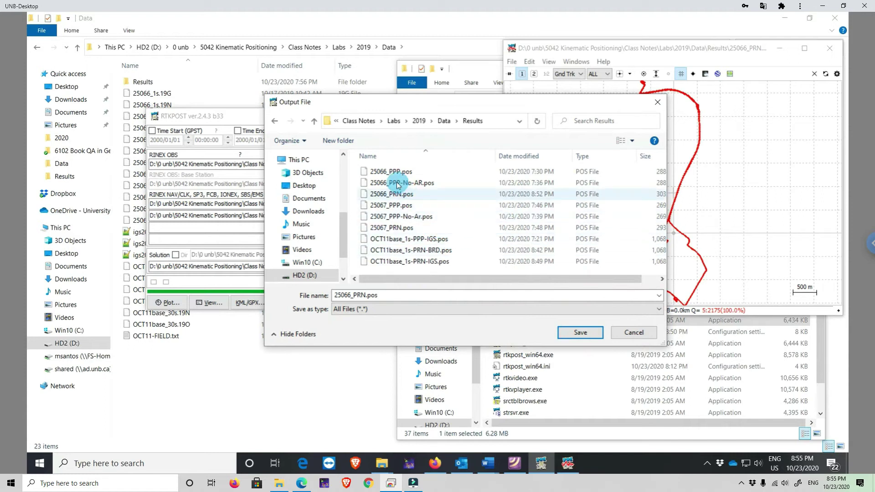
drag(366, 108, 478, 229)
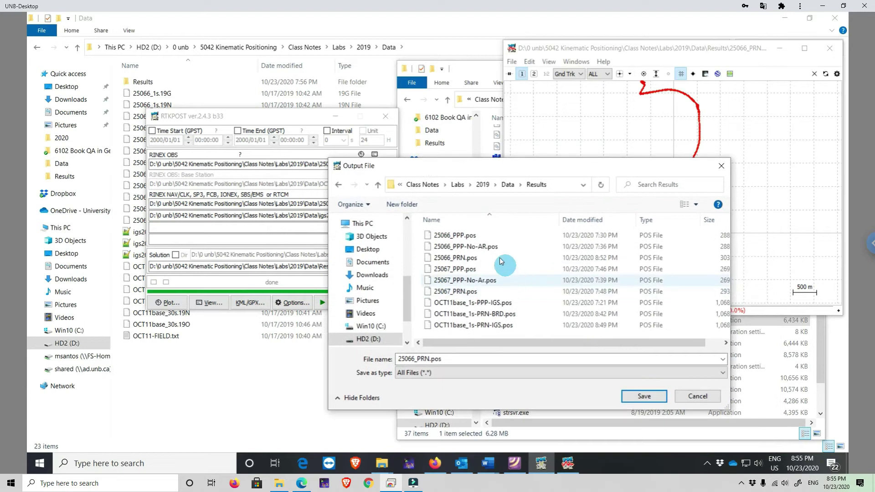
click(471, 235)
click(644, 397)
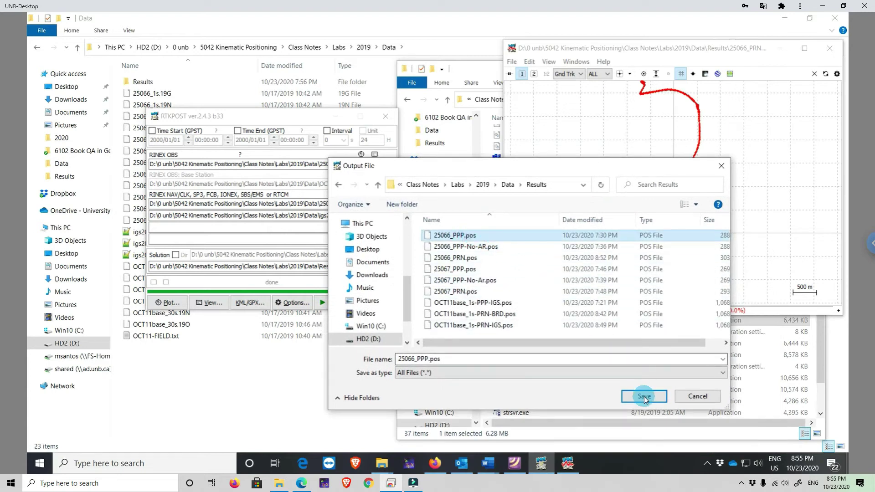
Execute the PPP processing, overwriting the existing solution file, and plot the result beside the 25066_PRN plot.
click(332, 303)
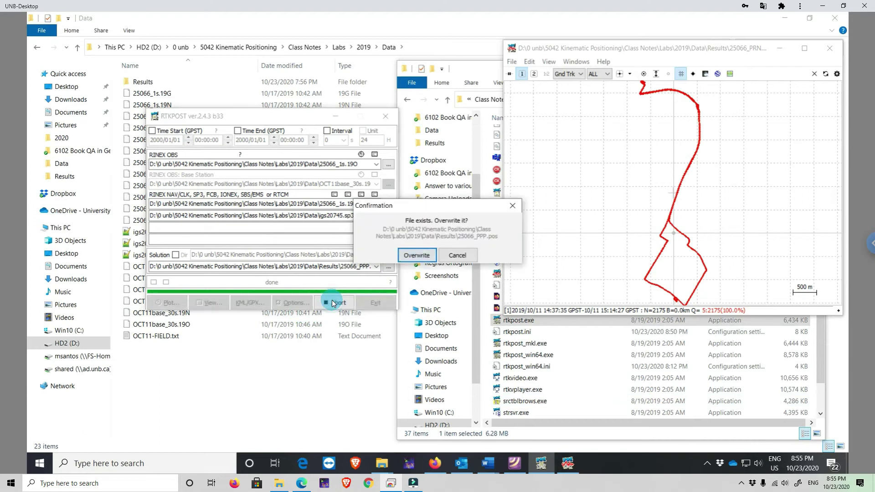
click(467, 257)
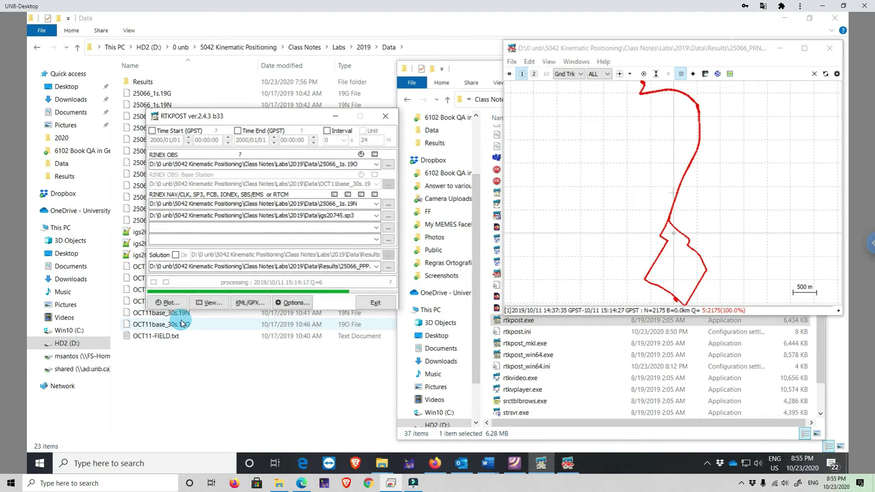
click(166, 304)
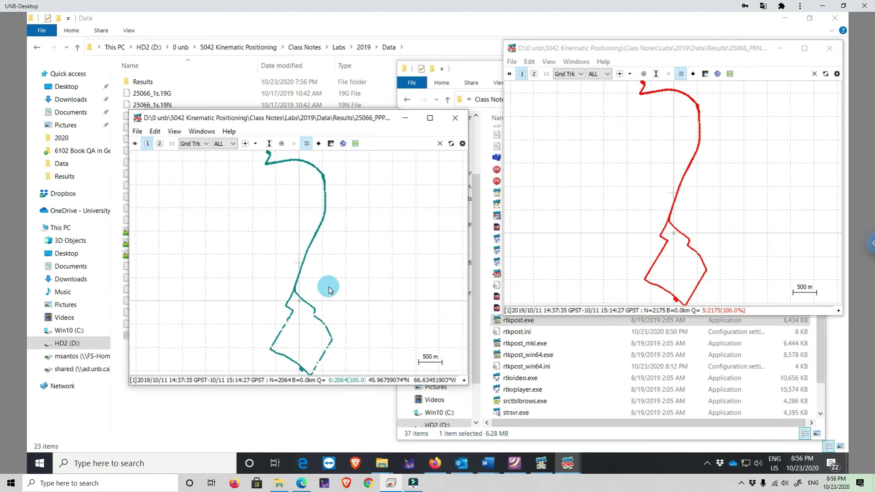
drag(265, 112, 250, 71)
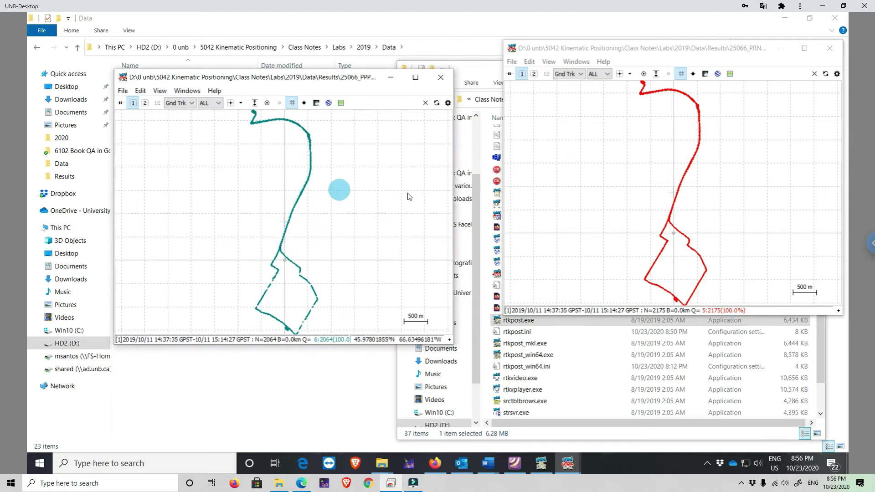
Open 25066_PPP.pos as Solution 2 in the 25066_PRN plot window.
click(512, 62)
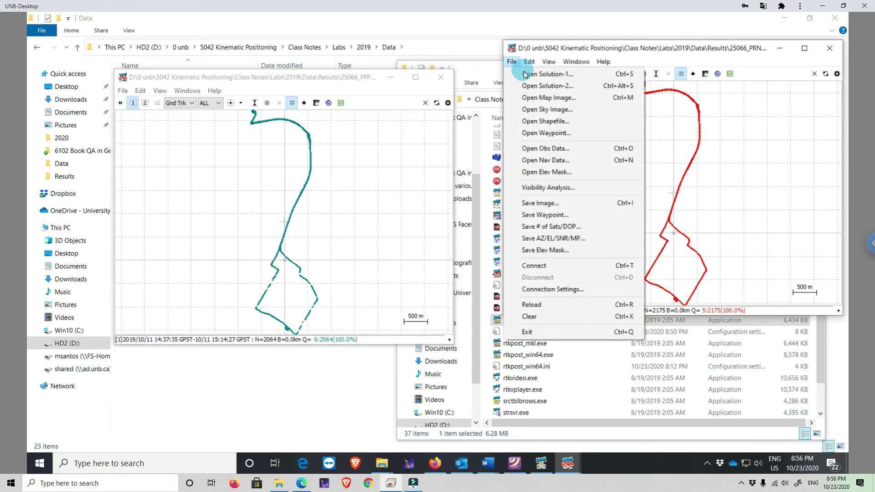
click(541, 87)
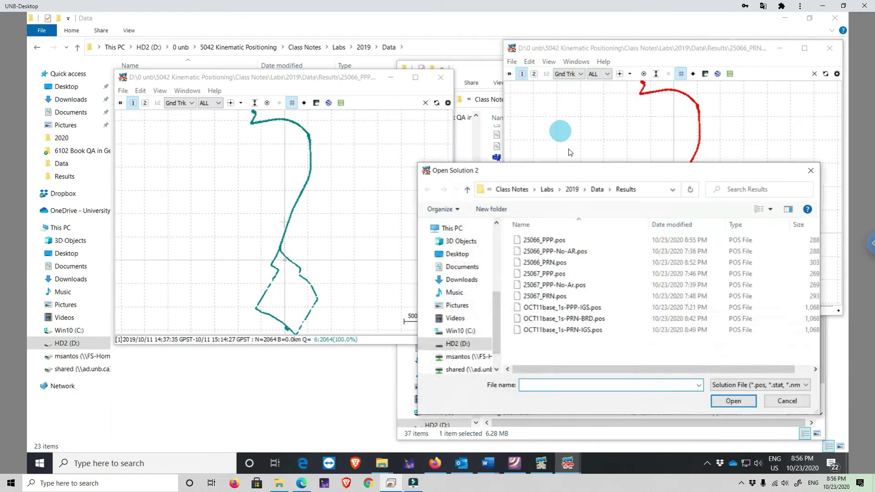
click(569, 244)
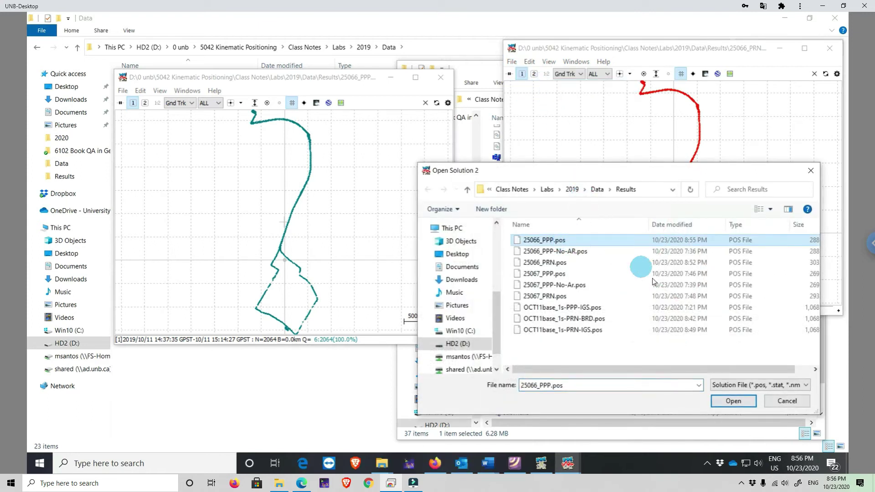
click(733, 401)
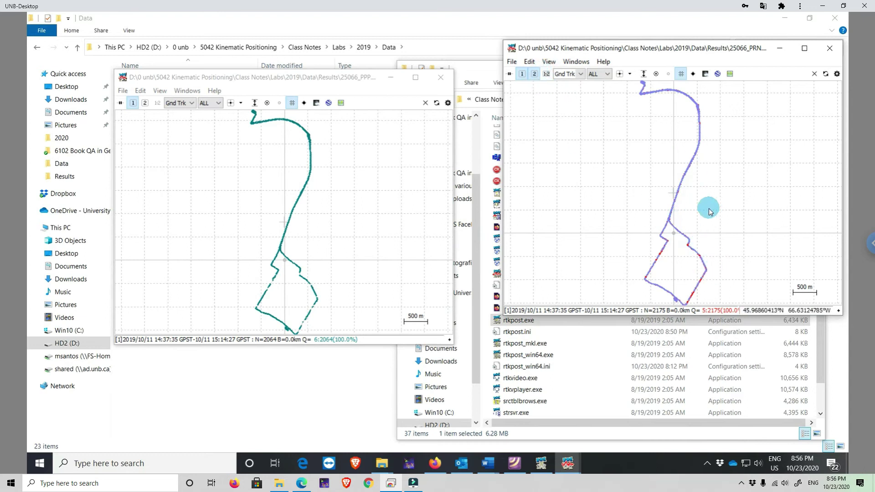
Compare the single-point and PPP ground tracks by showing each solution alone and then both overlaid.
scroll(696, 259, down, 1)
scroll(695, 257, up, 2)
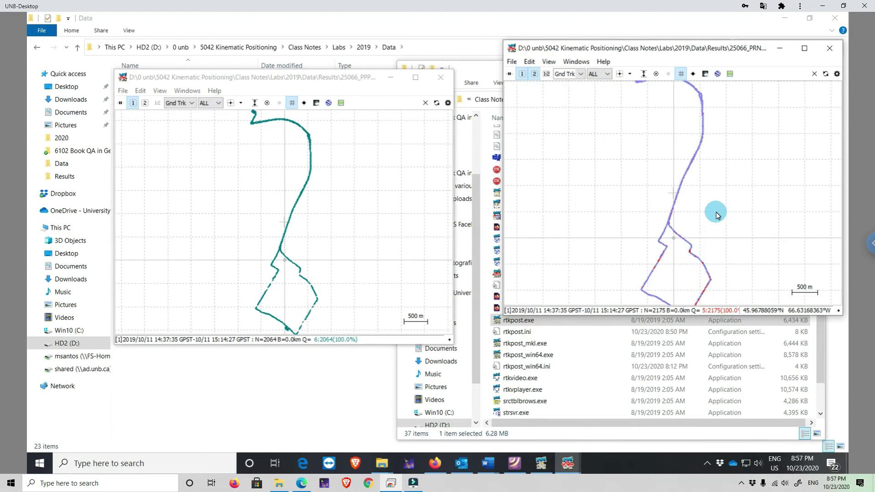
click(534, 74)
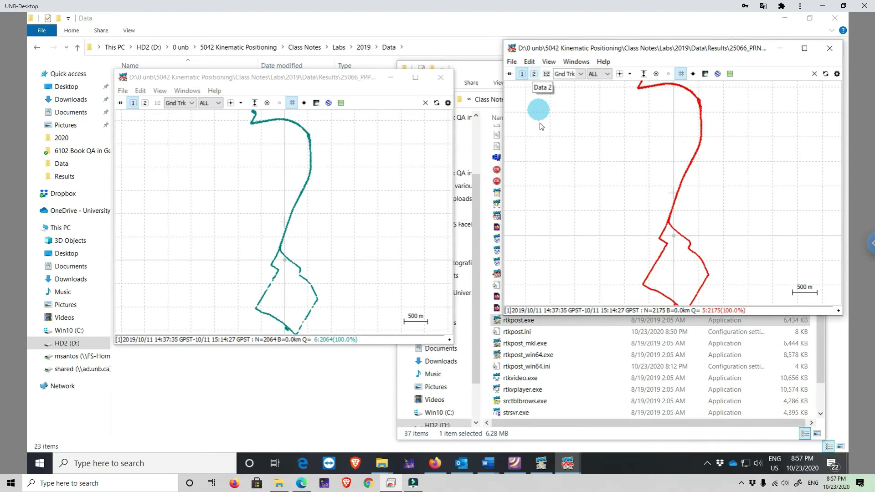
click(522, 74)
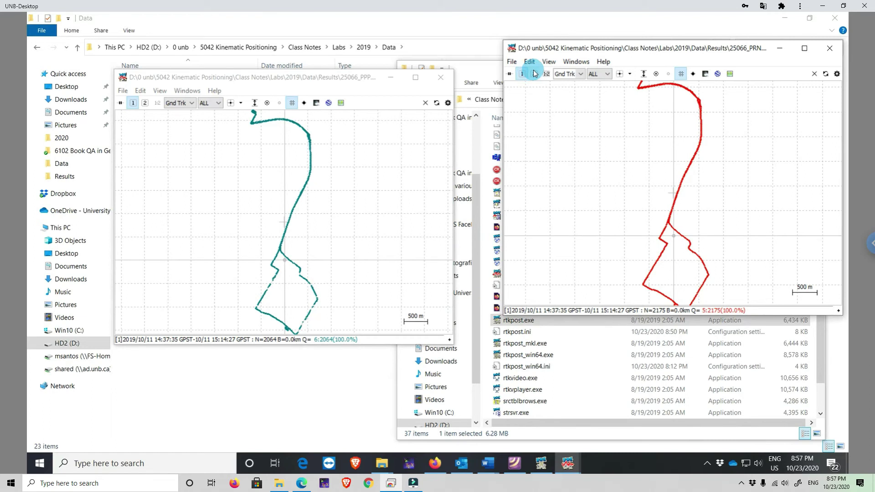
click(533, 74)
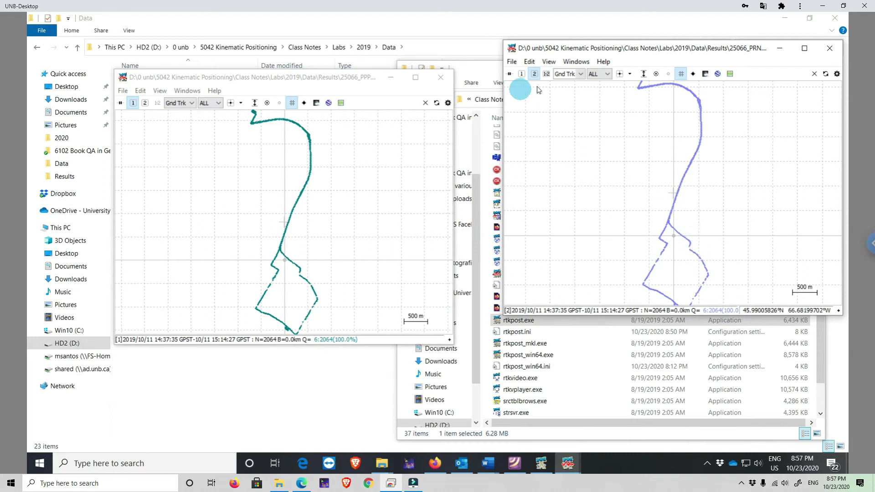
click(522, 75)
drag(738, 231, 729, 203)
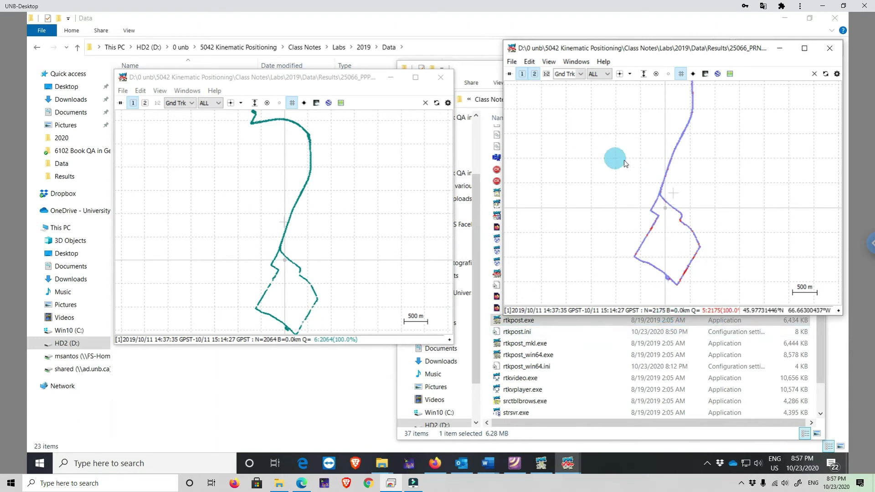
Switch the 25066_PPP plot from ground track to Position to examine its E-W, N-S and U-D components.
click(139, 92)
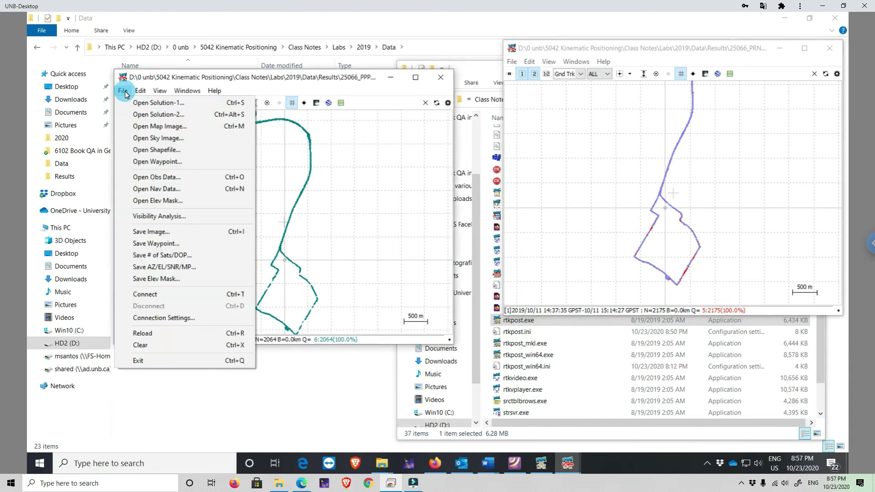
click(123, 91)
click(160, 90)
click(303, 156)
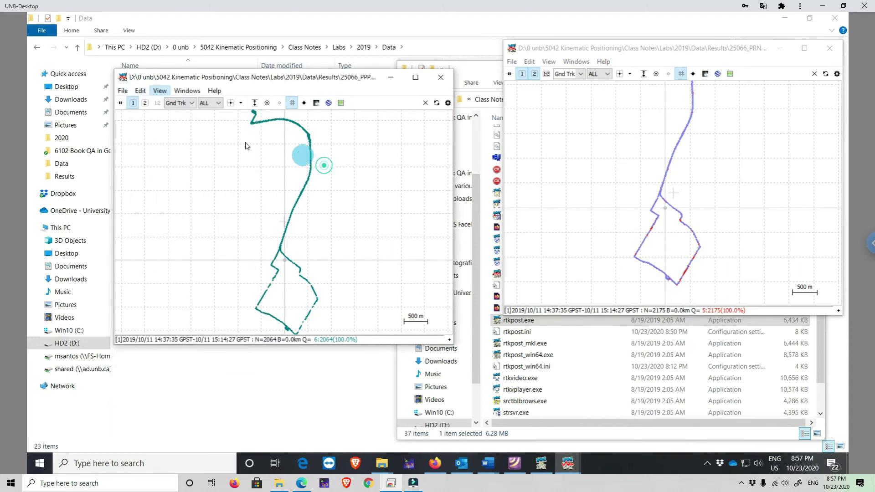
click(190, 104)
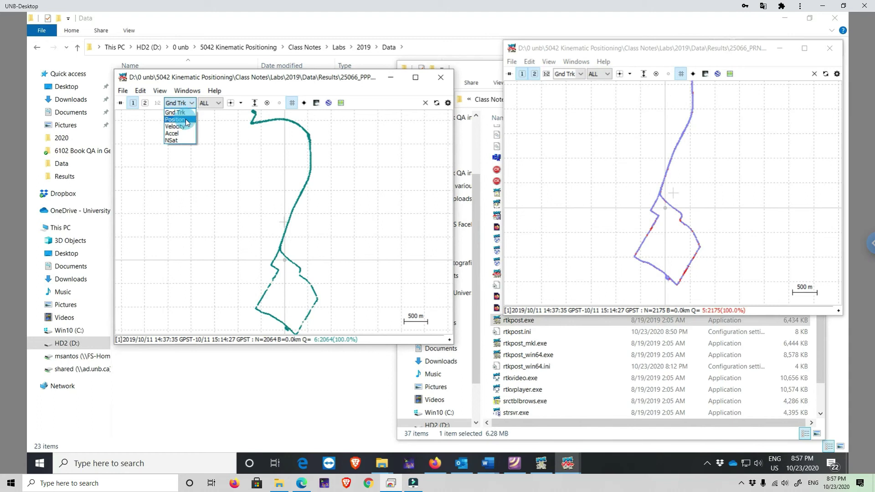
click(183, 118)
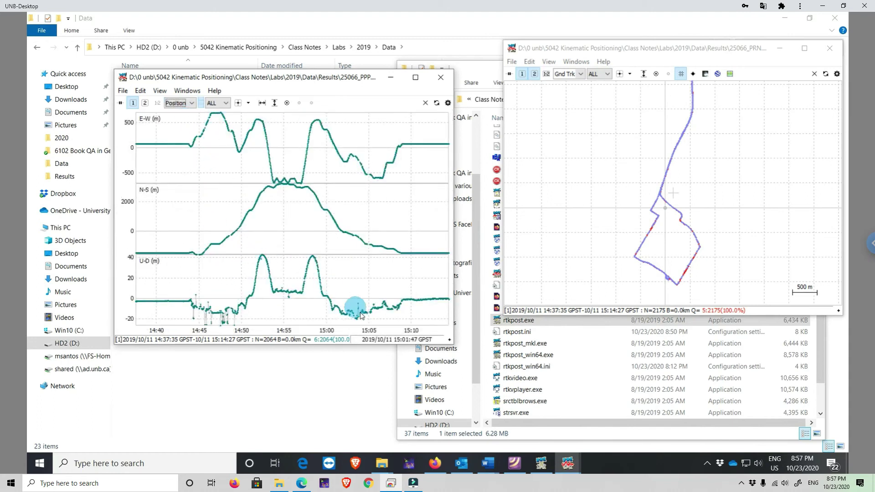
Hide Solution 2 in the 25066_PRN plot and switch it to Position to compare its components with the PPP plot.
click(542, 75)
click(516, 63)
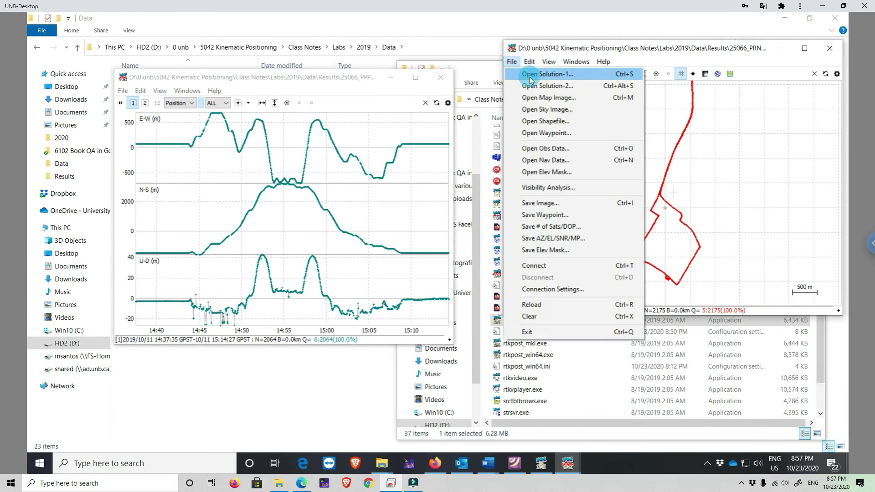
mouse_move(529, 61)
click(563, 54)
click(578, 74)
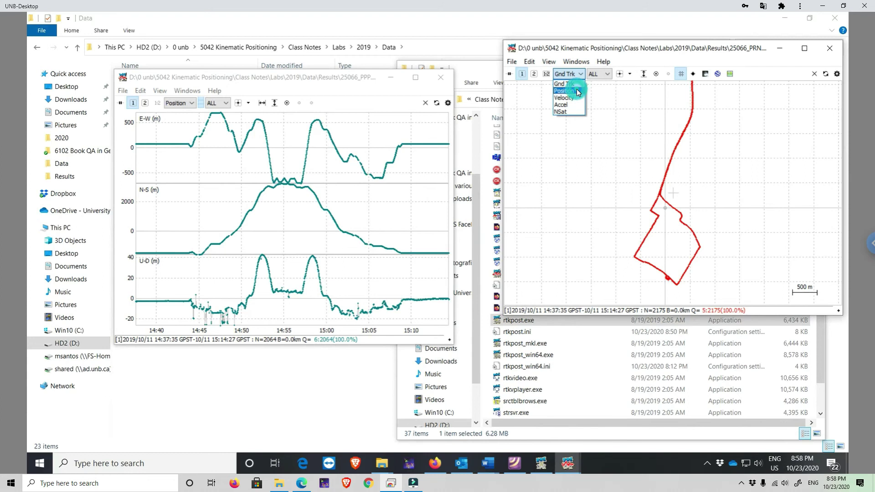
click(578, 92)
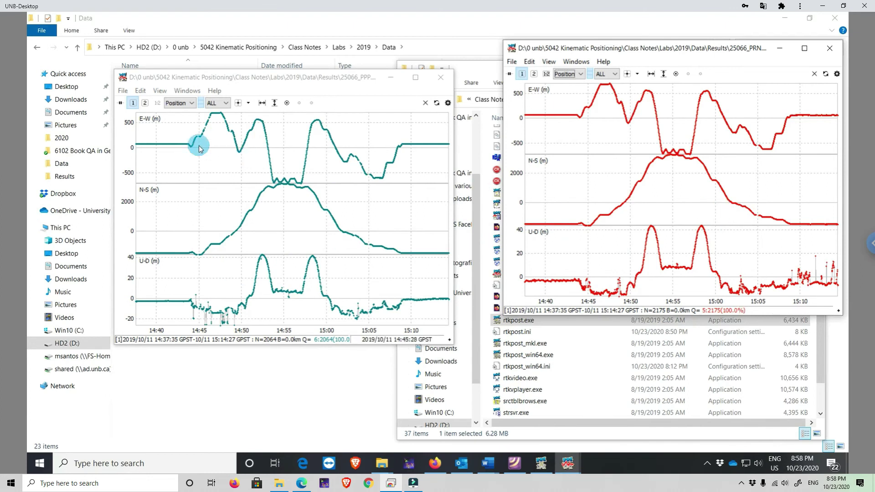
Return both the 25066_PPP and 25066_PRN plots from Position to the ground track view.
click(195, 105)
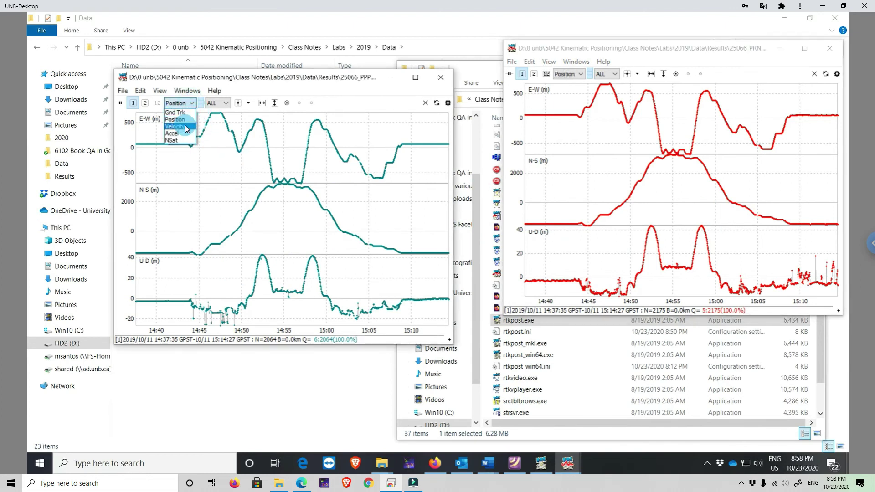
drag(184, 139, 673, 196)
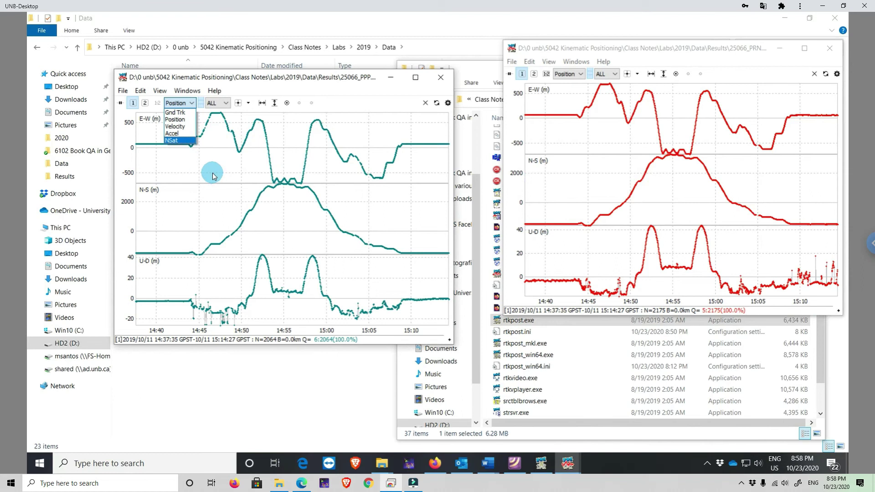
click(187, 112)
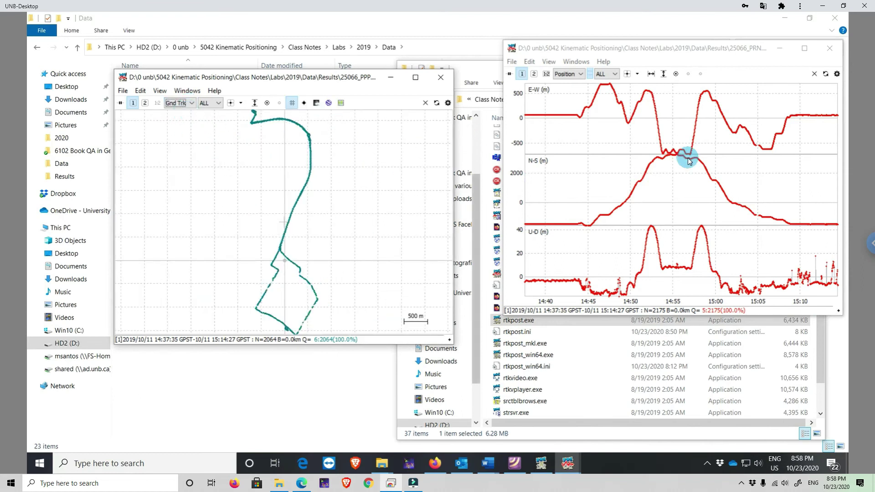
click(581, 75)
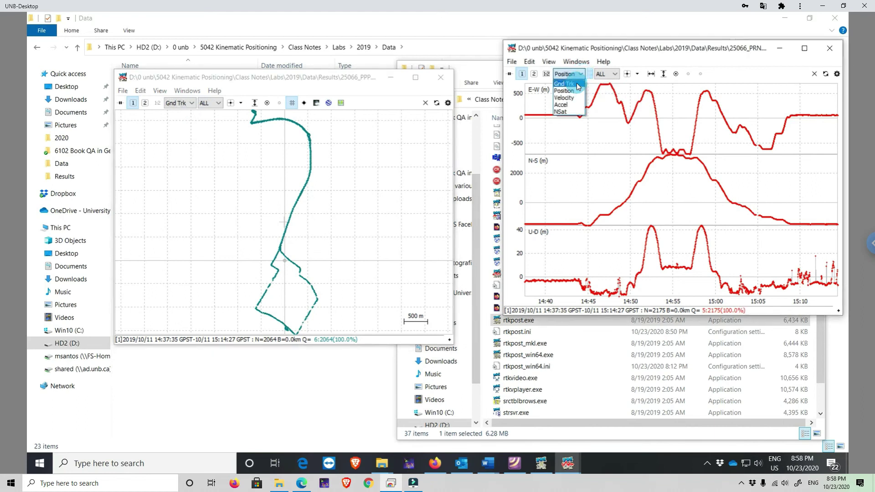
click(565, 84)
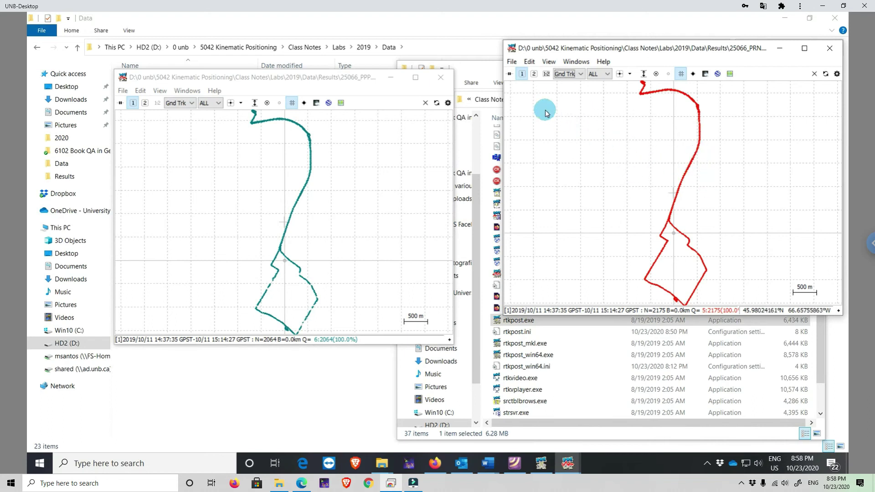
Load 25066_PPP.pos again as Solution 2 over the single-point ground track in the 25066_PRN plot window.
click(511, 62)
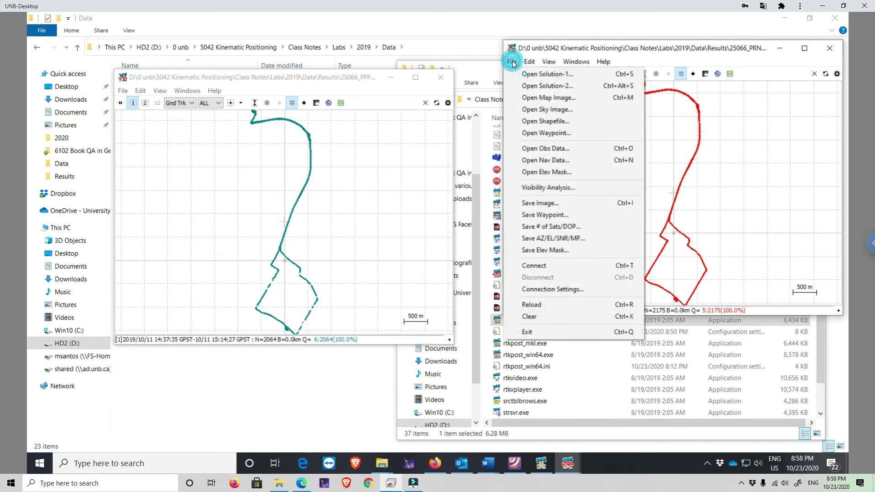
click(544, 85)
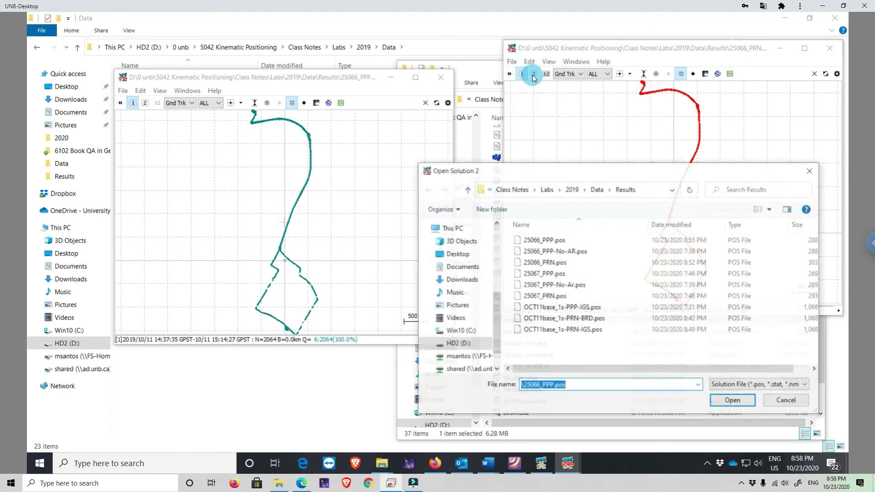
double_click(559, 237)
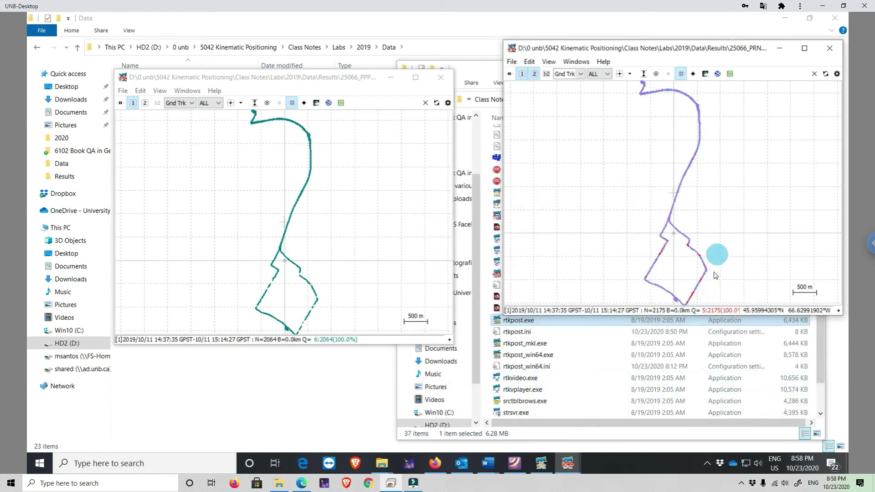
Examine the overlaid single-point and PPP tracks up close at the eastern corner of the route's southern loop.
drag(695, 261, 650, 219)
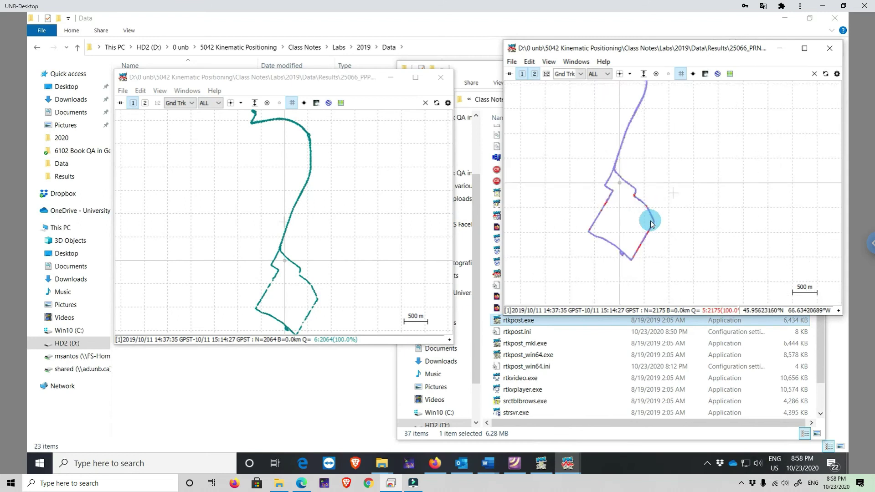
scroll(652, 227, up, 4)
drag(660, 268, 707, 197)
scroll(668, 240, up, 3)
scroll(692, 227, up, 3)
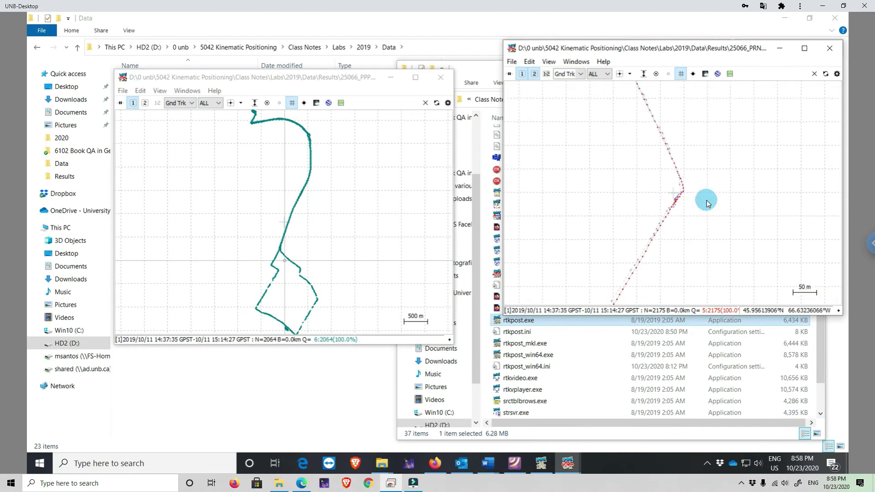
scroll(705, 200, up, 4)
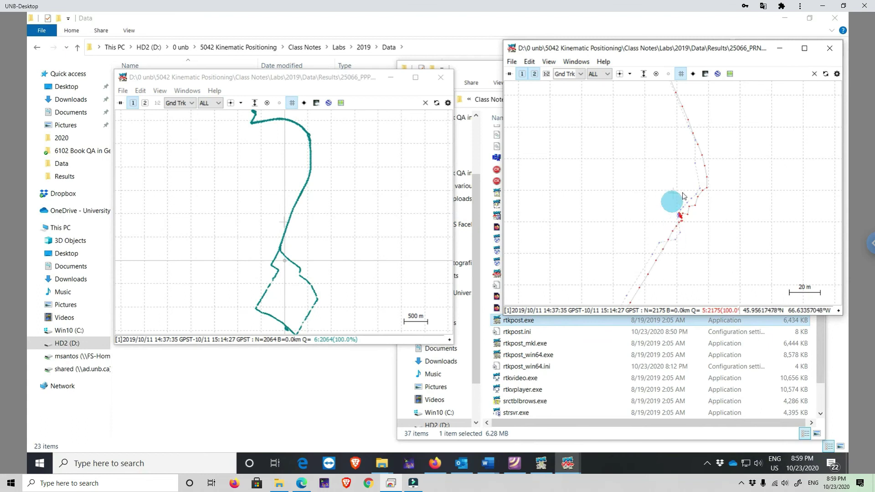
scroll(675, 235, up, 3)
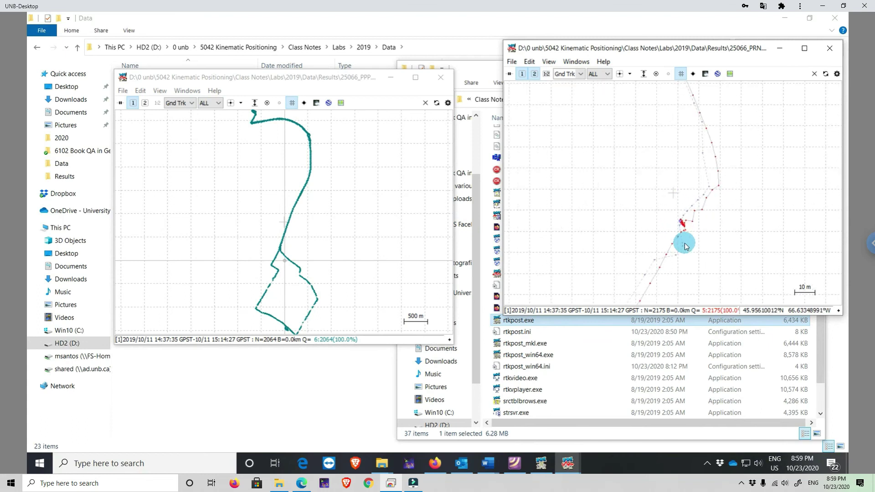